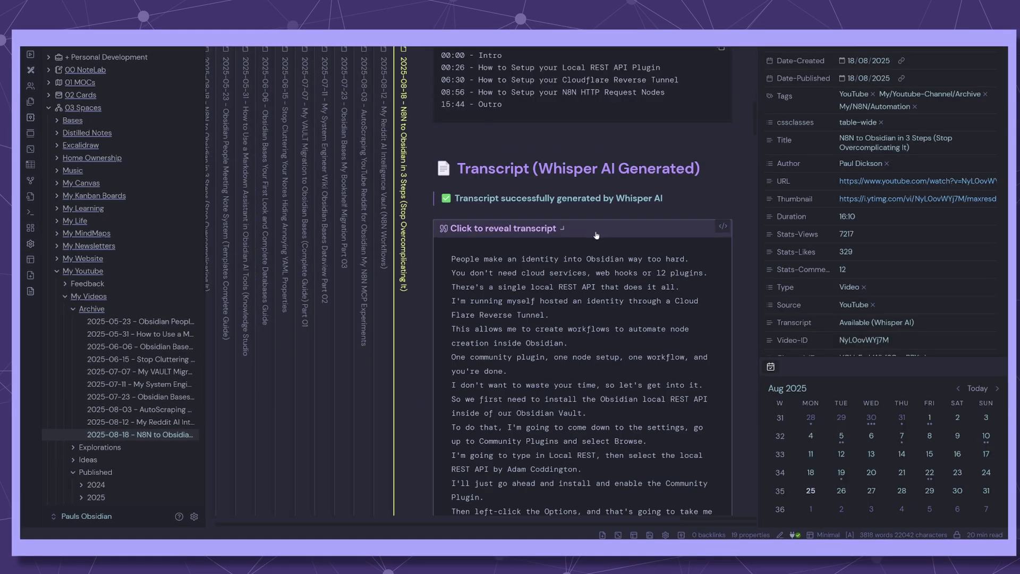
Collapse the 2025-08-18 note's transcript callout and scroll down to its AI Analysis section
left_click(596, 228)
scroll(664, 266, "down", 10)
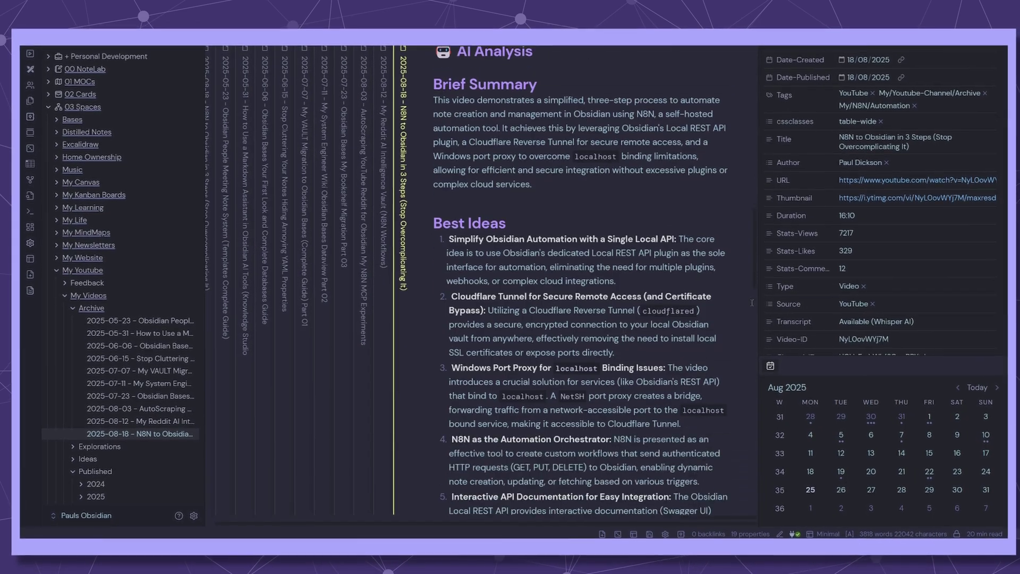
scroll(751, 308, "left", 10)
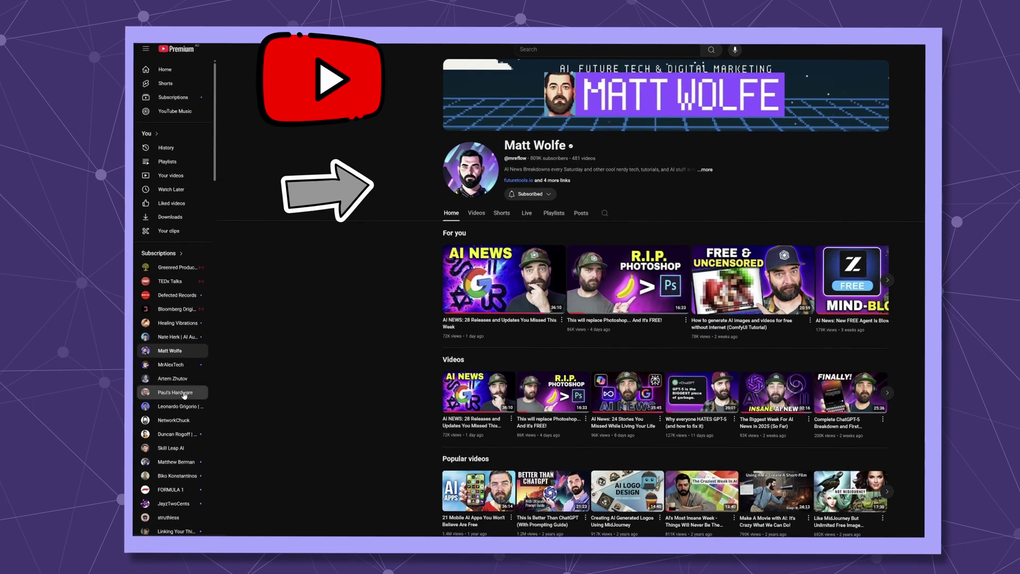
left_click(176, 395)
left_click(191, 423)
left_click(191, 437)
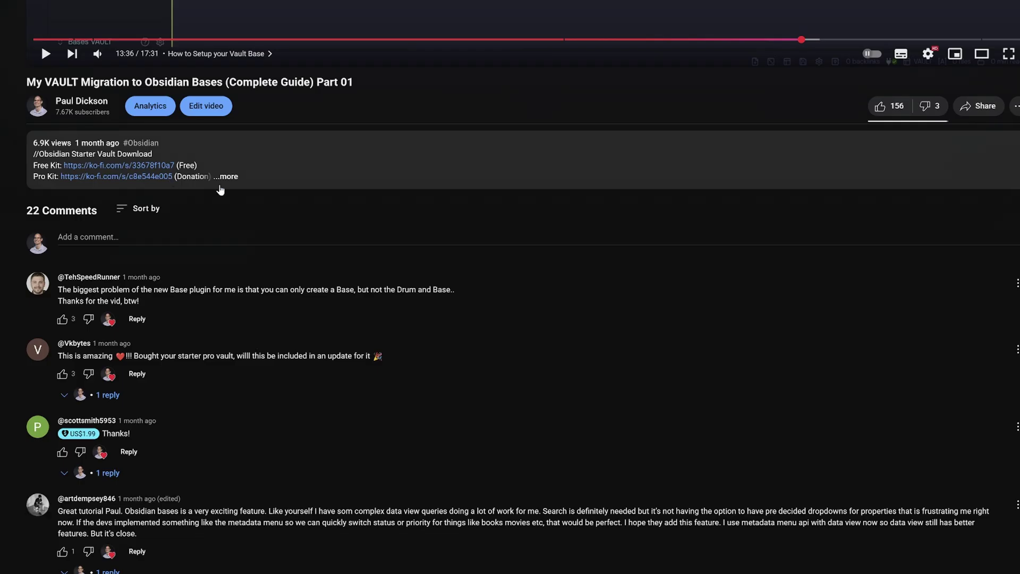
Open the My VAULT Migration video, seek back to 4:38, and bring up the Web Clipper
left_click(221, 184)
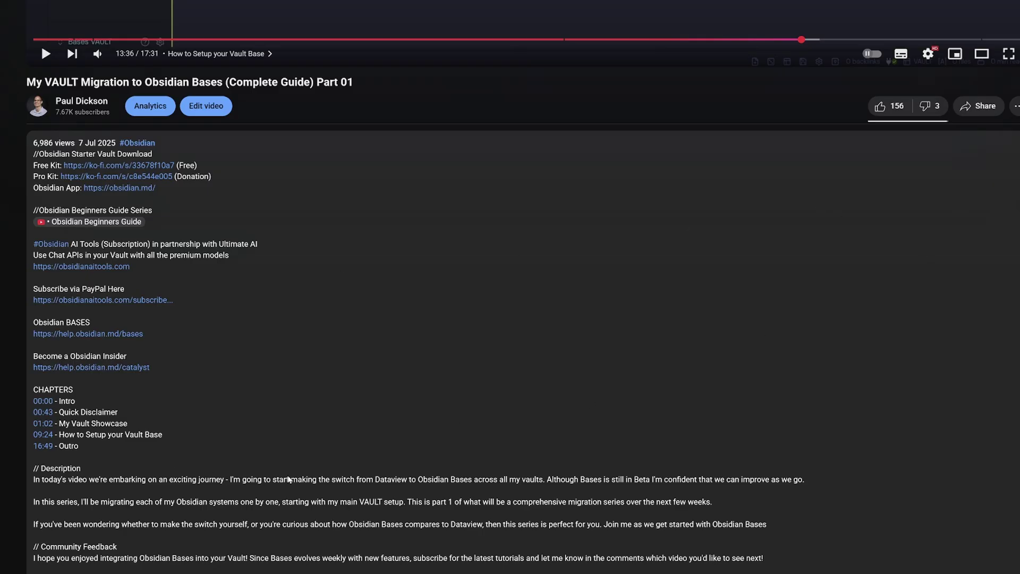
scroll(290, 479, "up", 10)
left_click_drag(464, 540, 272, 540)
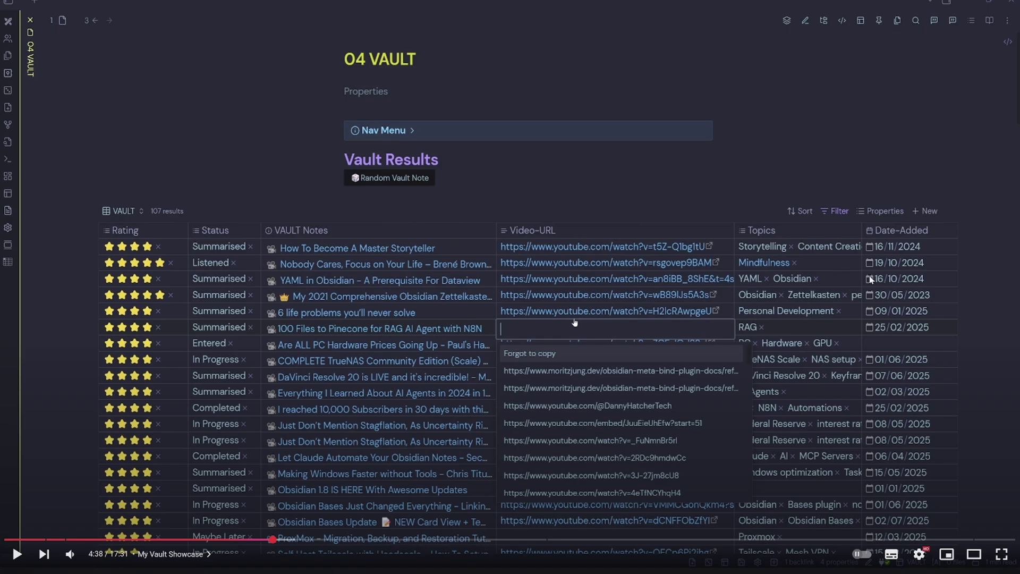
key("ctrl+Tab")
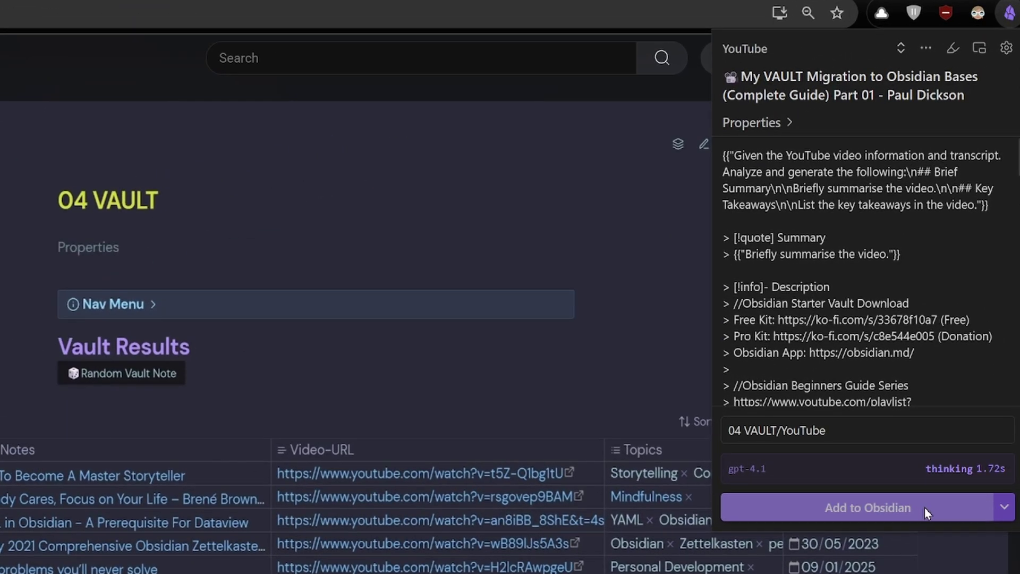
Add the clipped video to Obsidian and scroll through the new note's generated sections
left_click(924, 507)
scroll(811, 373, "down", 5)
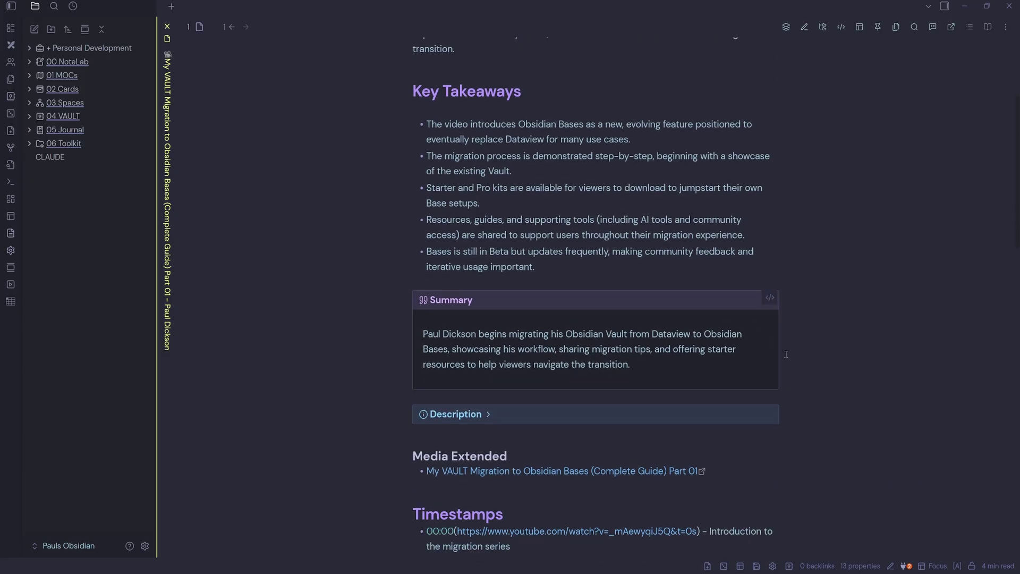
scroll(810, 372, "down", 5)
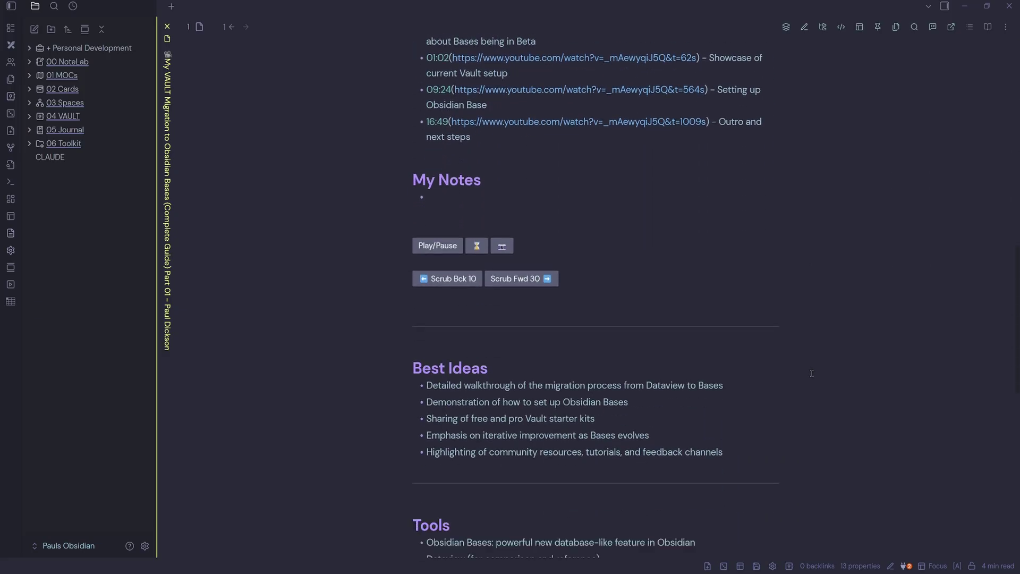
scroll(811, 372, "down", 5)
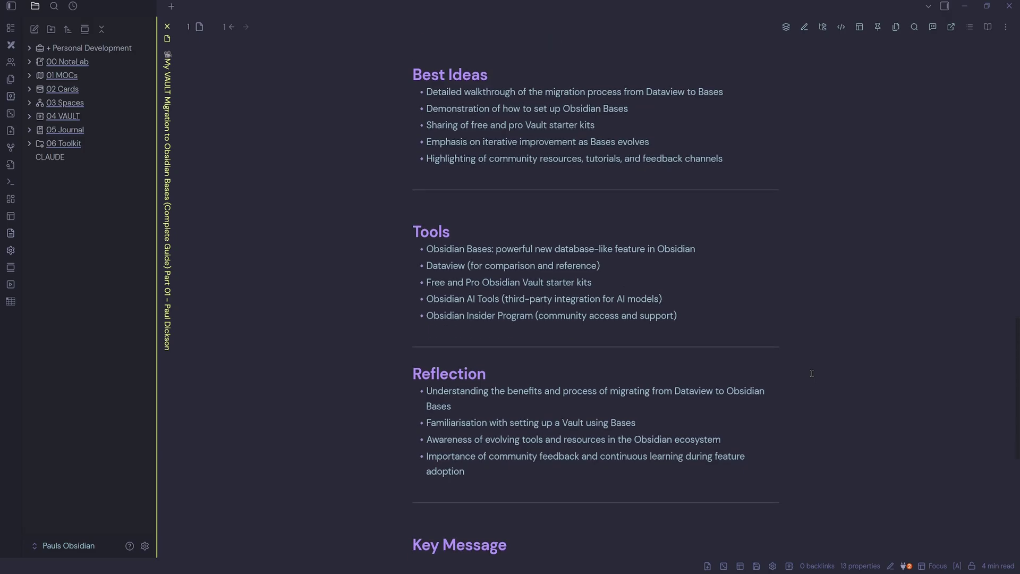
scroll(811, 373, "down", 5)
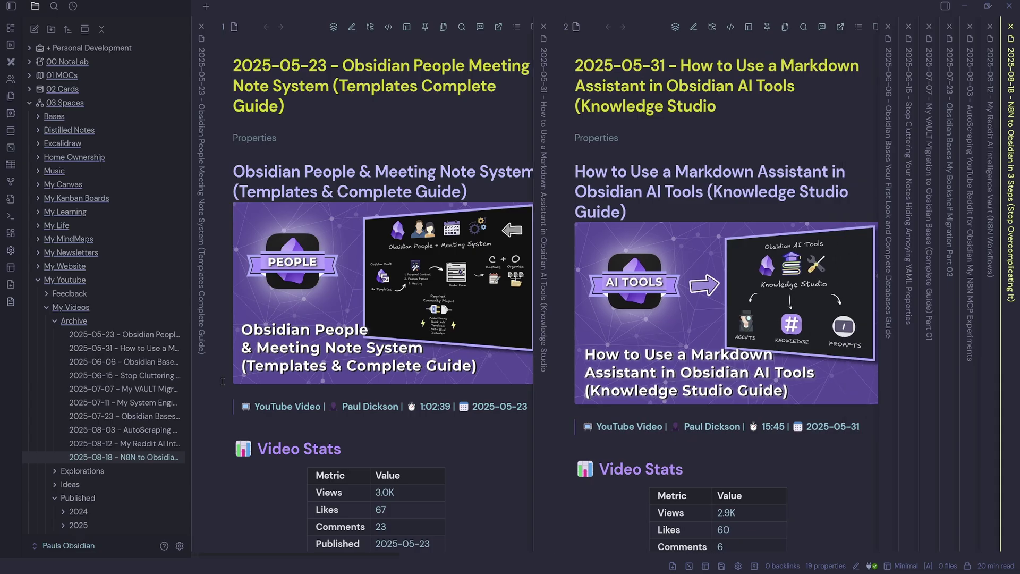
Page sideways through the stacked archive notes to the 2025-08-18 N8N to Obsidian note
scroll(223, 381, "right", 6)
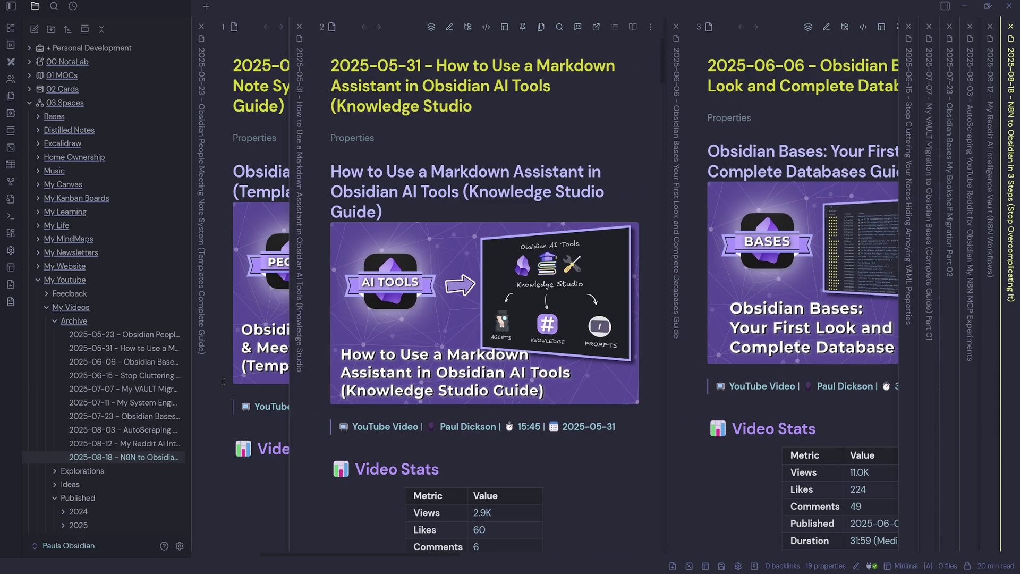
scroll(223, 381, "right", 6)
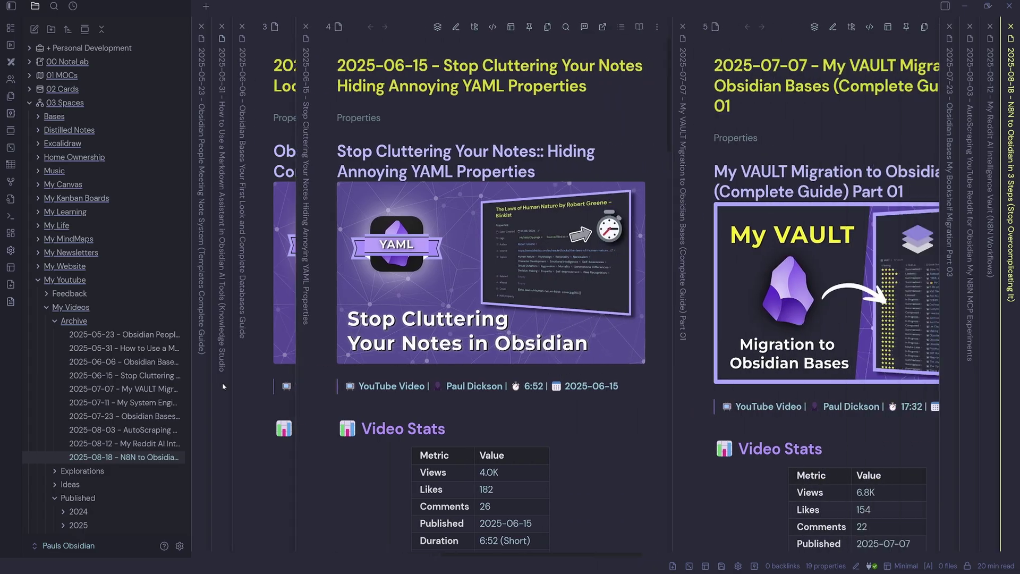
scroll(223, 387, "right", 6)
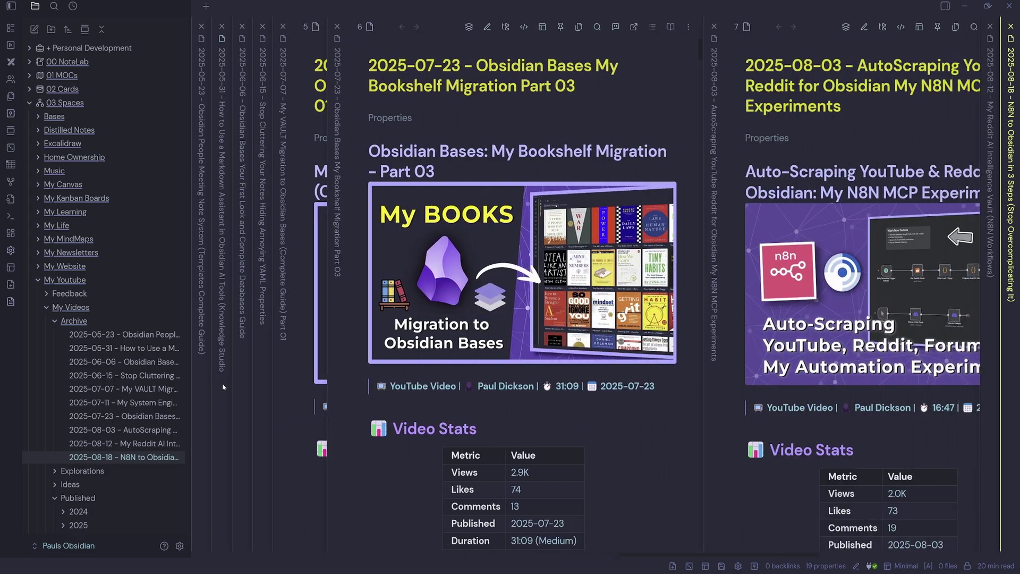
scroll(223, 389, "right", 6)
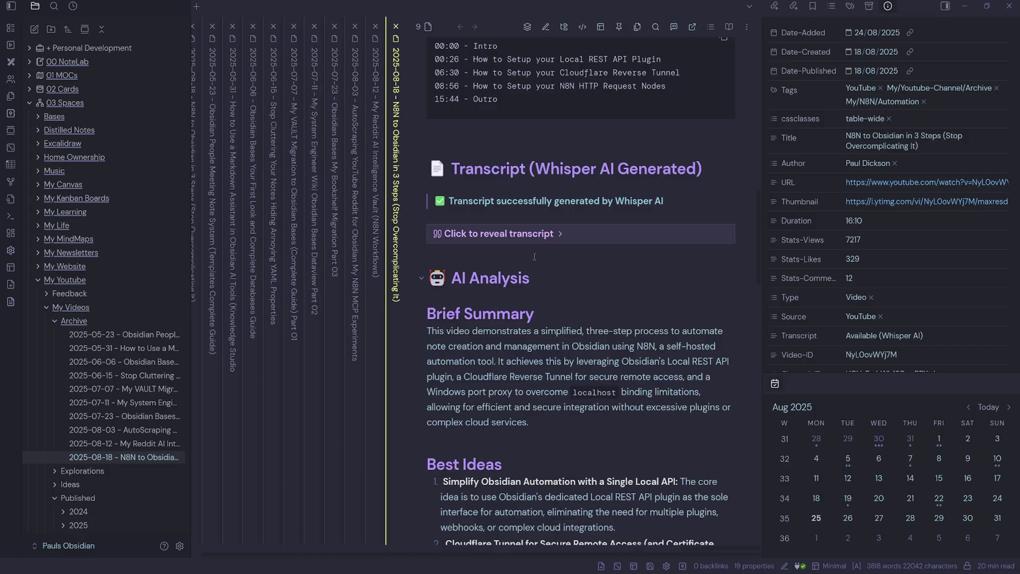
Reveal and re-collapse the note's transcript, then scroll through its stats and properties
left_click(543, 236)
left_click(543, 236)
scroll(636, 194, "down", 3)
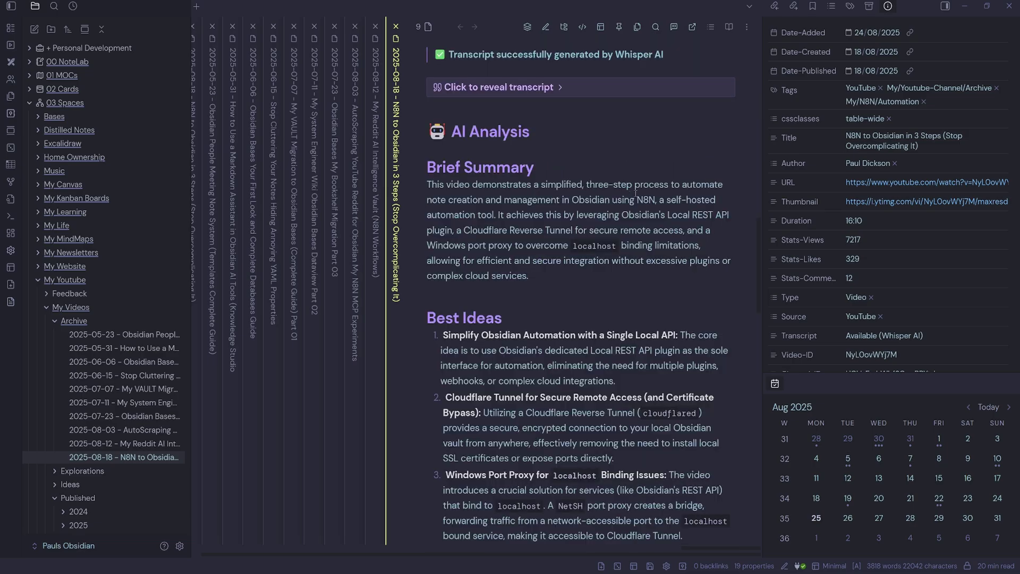
scroll(726, 302, "up", 5)
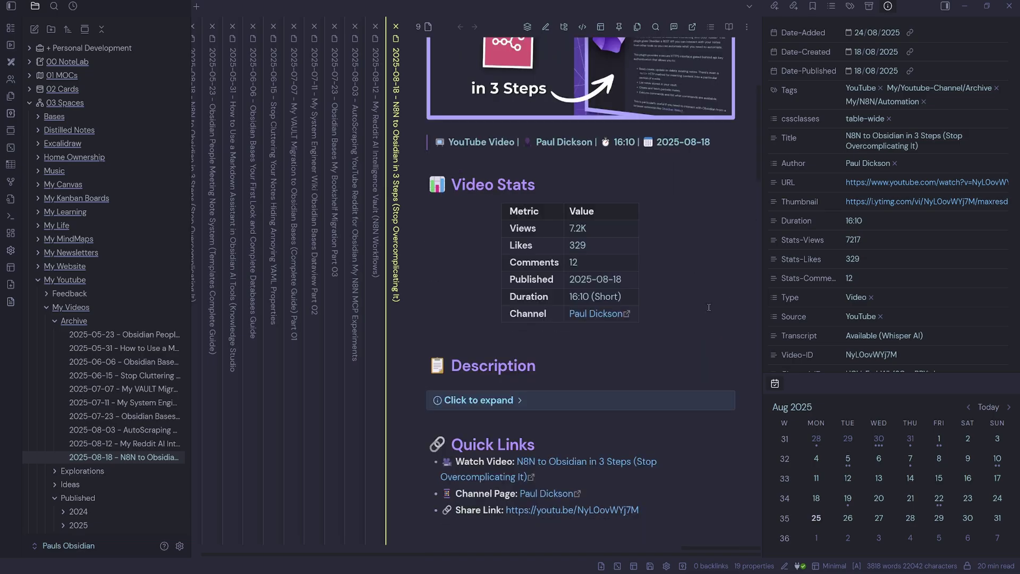
scroll(708, 307, "down", 10)
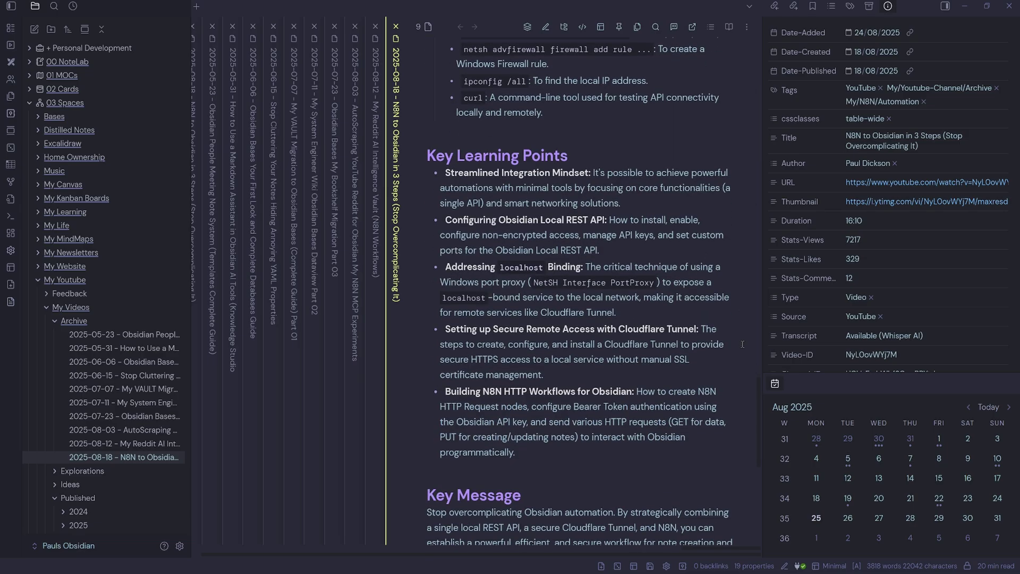
scroll(742, 344, "down", 6)
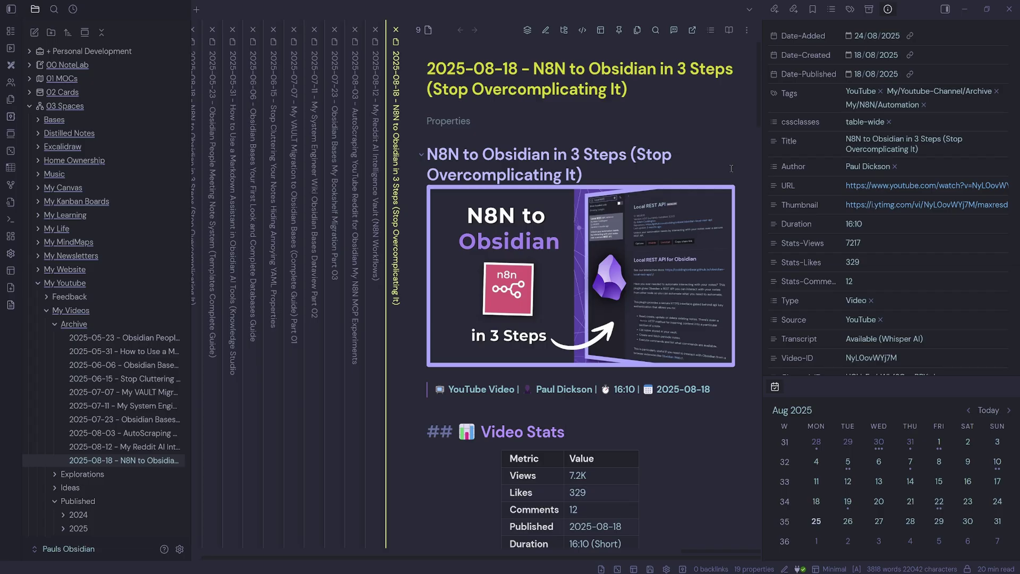
Expand the note's Properties list, scroll past Video Stats, and expand the Description
left_click(471, 125)
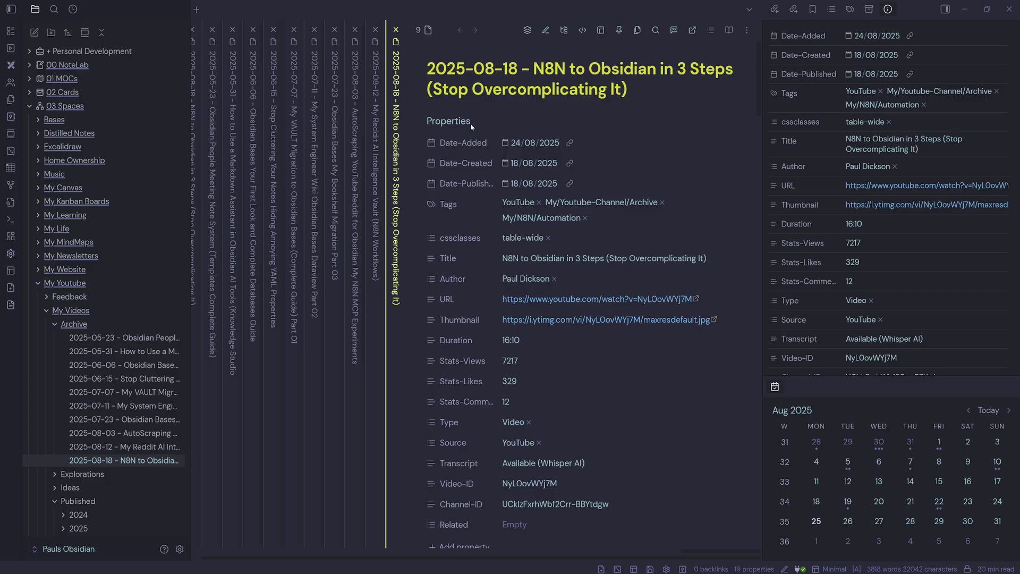
scroll(743, 274, "down", 10)
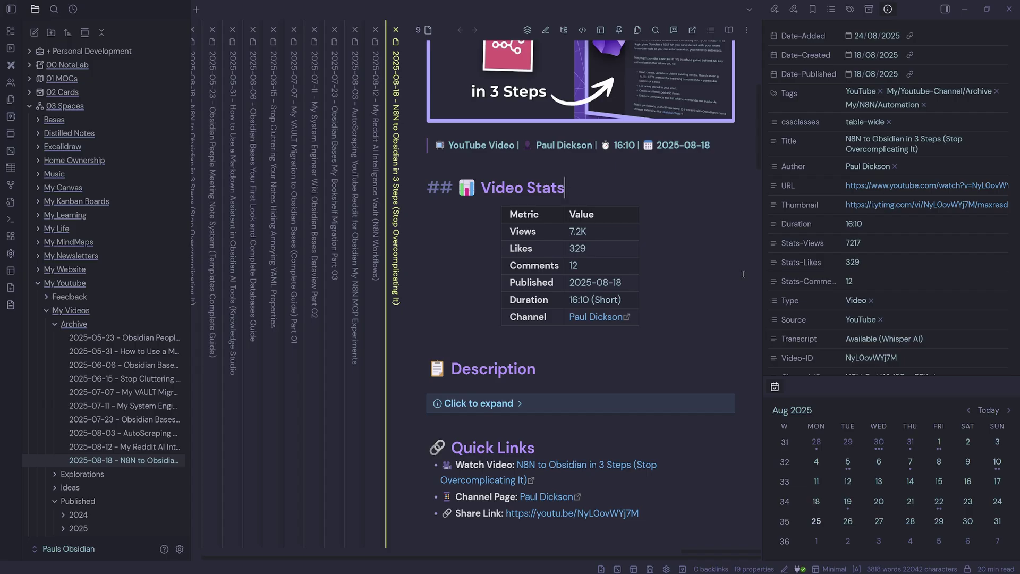
scroll(742, 273, "down", 4)
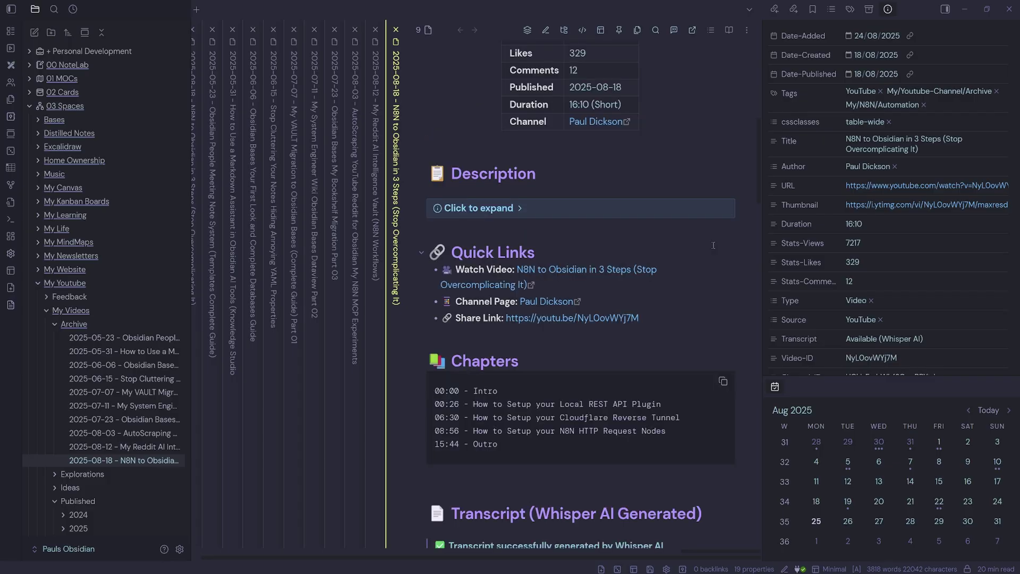
left_click(576, 211)
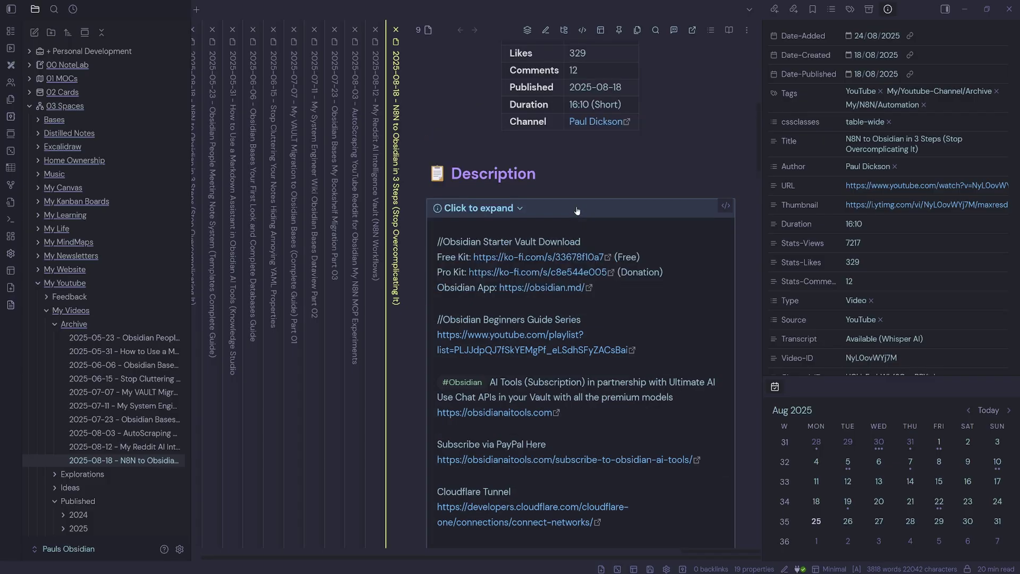
Collapse the Description again, scroll down, and reveal the full Whisper transcript
left_click(577, 211)
scroll(665, 249, "down", 2)
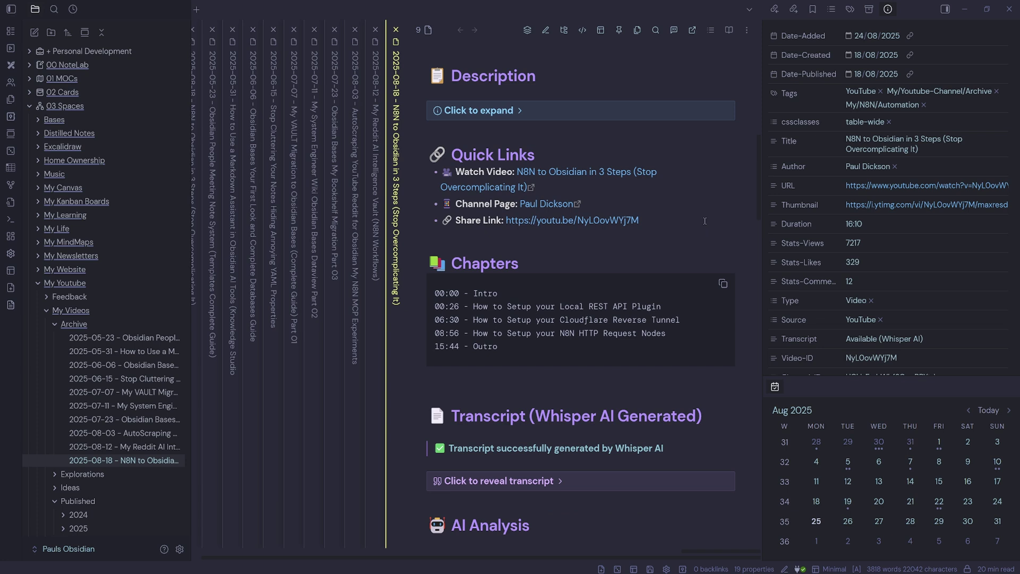
scroll(711, 228, "down", 2)
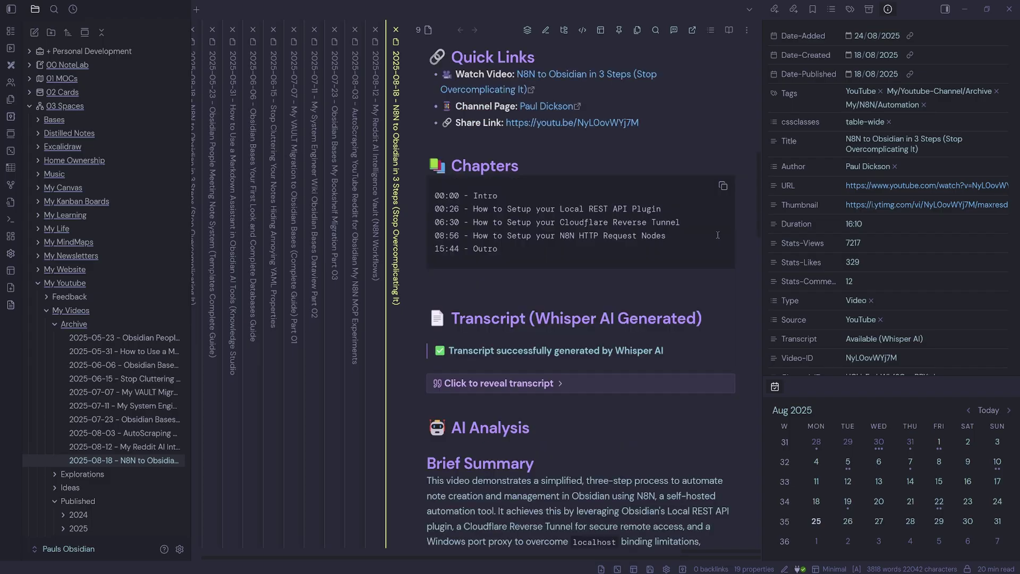
scroll(722, 260, "down", 3)
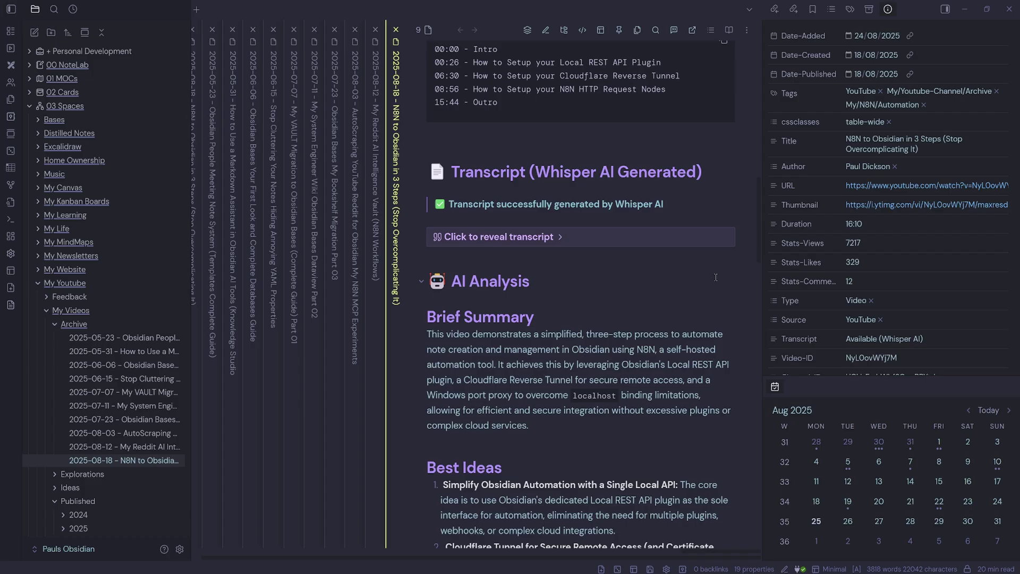
left_click(651, 236)
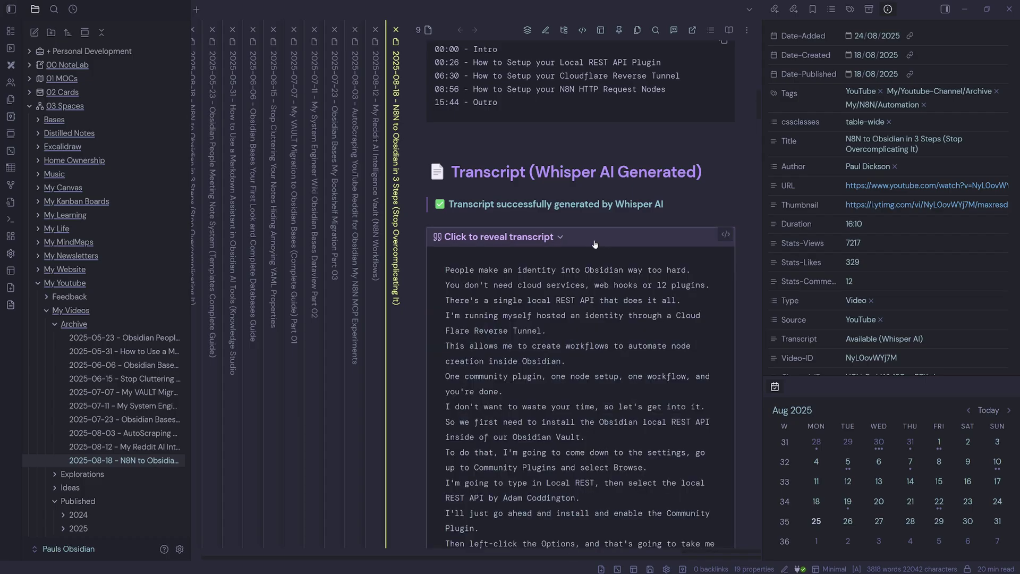
Scroll through the Whisper transcript and collapse its callout again
scroll(694, 303, "down", 3)
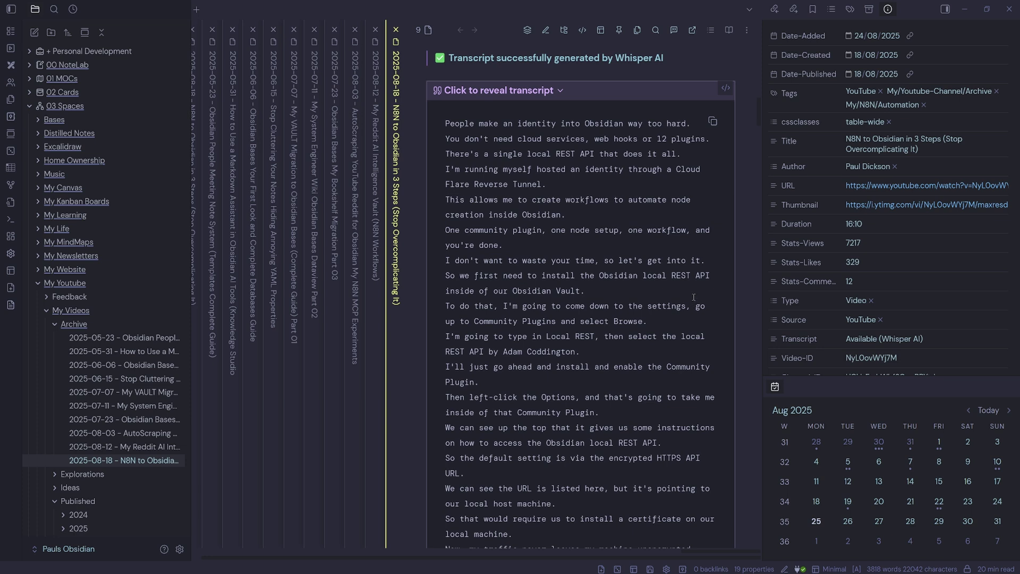
left_click(656, 95)
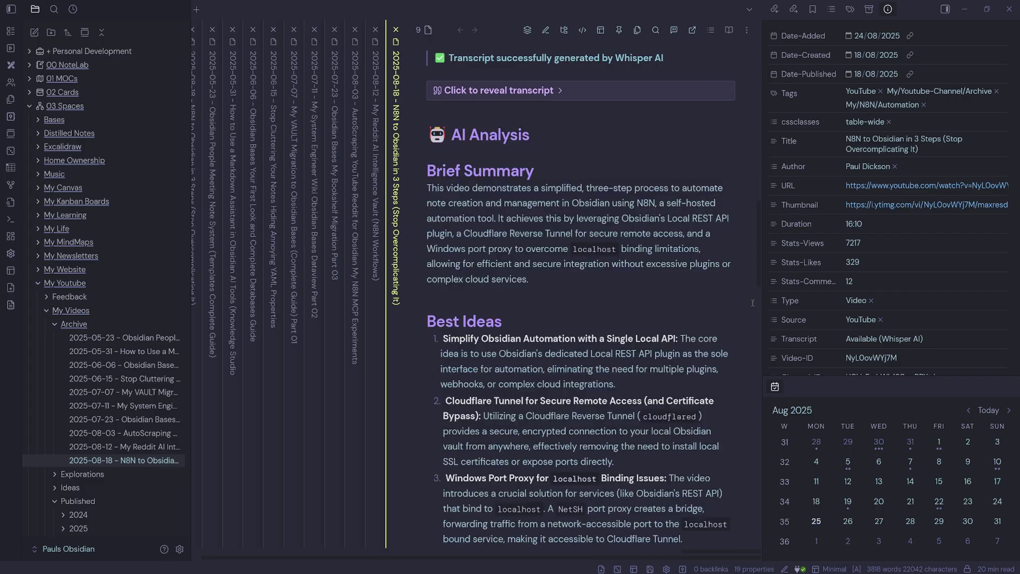
Scroll the AI Analysis down to Archive Details, then shift panes to the 2025-08-03 and 2025-08-12 notes
scroll(755, 316, "down", 4)
scroll(752, 322, "down", 9)
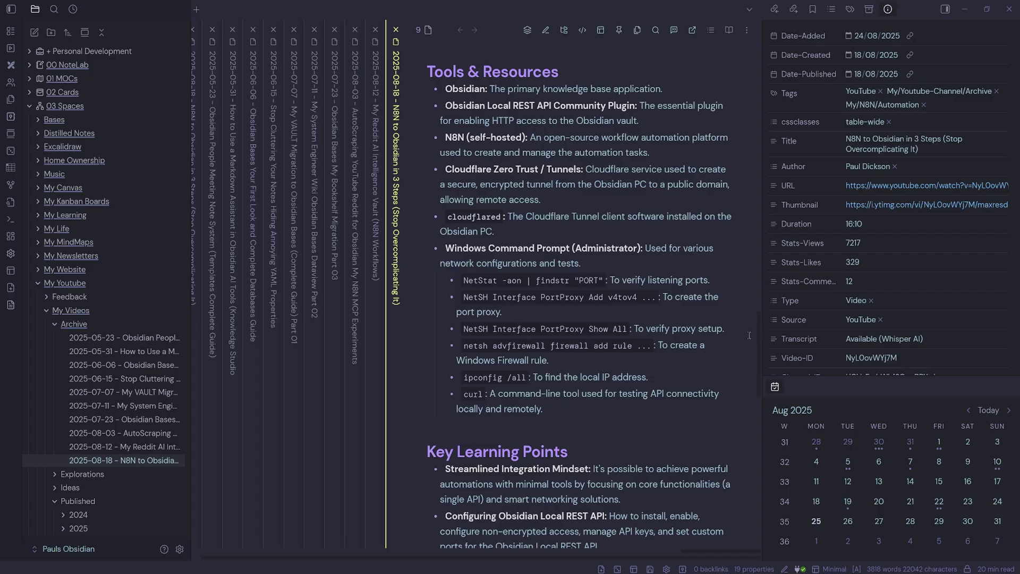
scroll(749, 335, "down", 6)
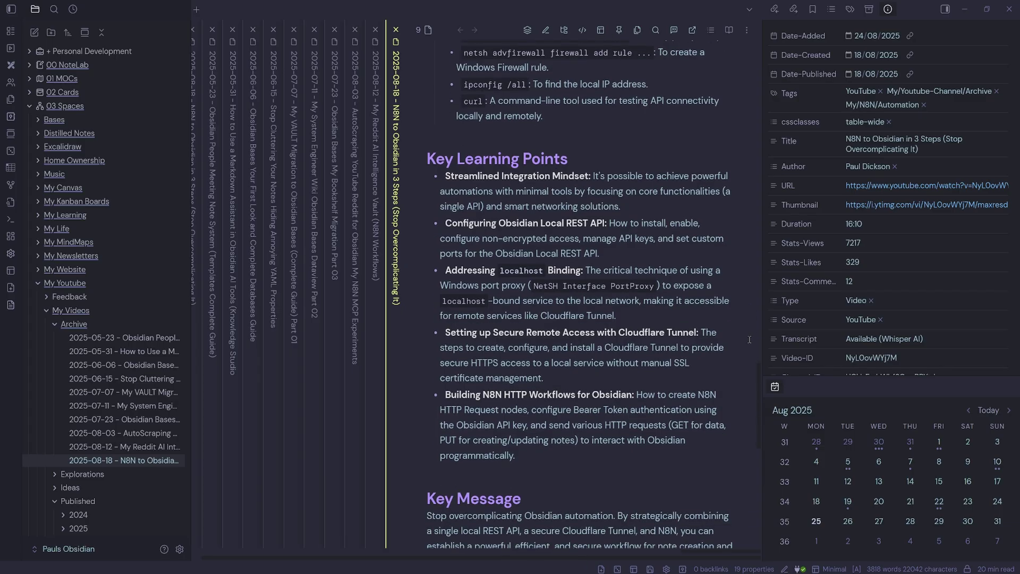
scroll(749, 339, "down", 6)
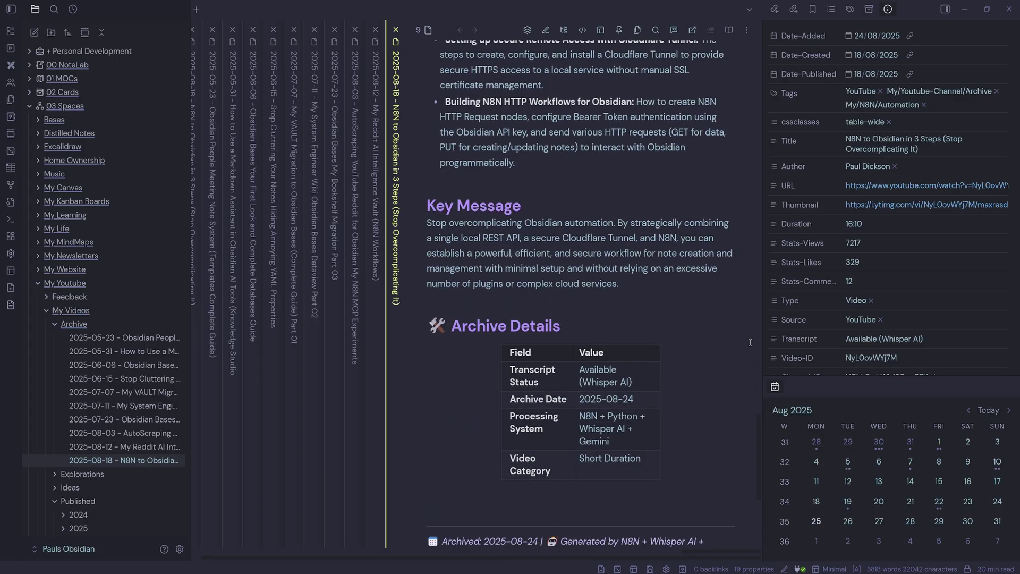
scroll(750, 342, "down", 2)
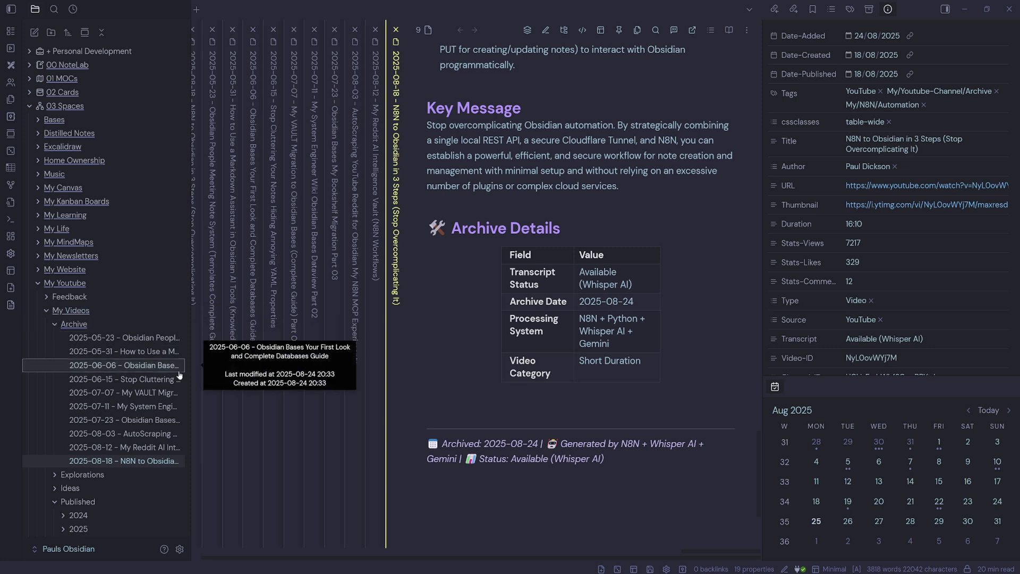
scroll(472, 347, "left", 10)
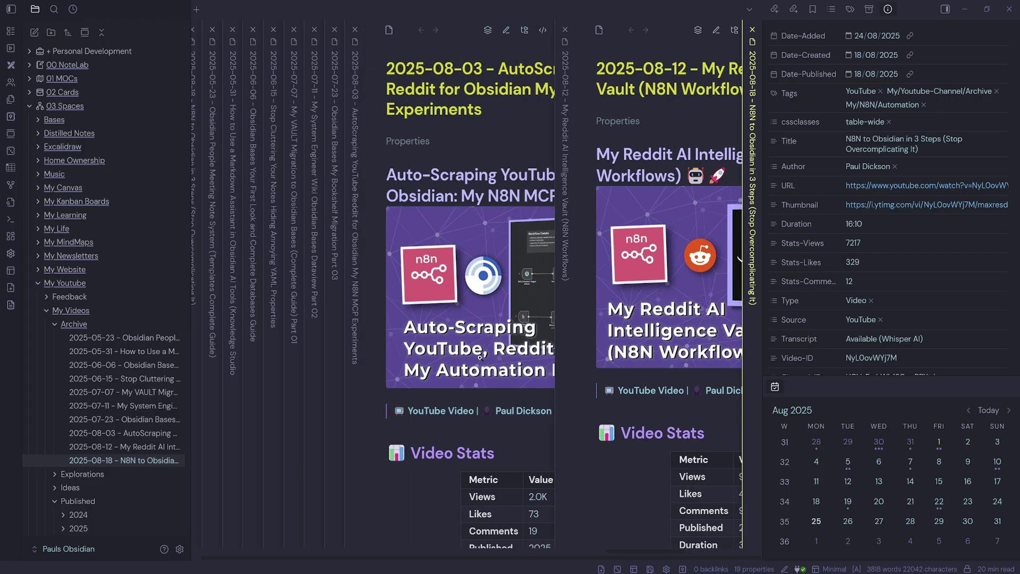
Move the stacked panes back to the 2025-08-18 N8N note and scroll to its Video Stats
scroll(496, 361, "left", 10)
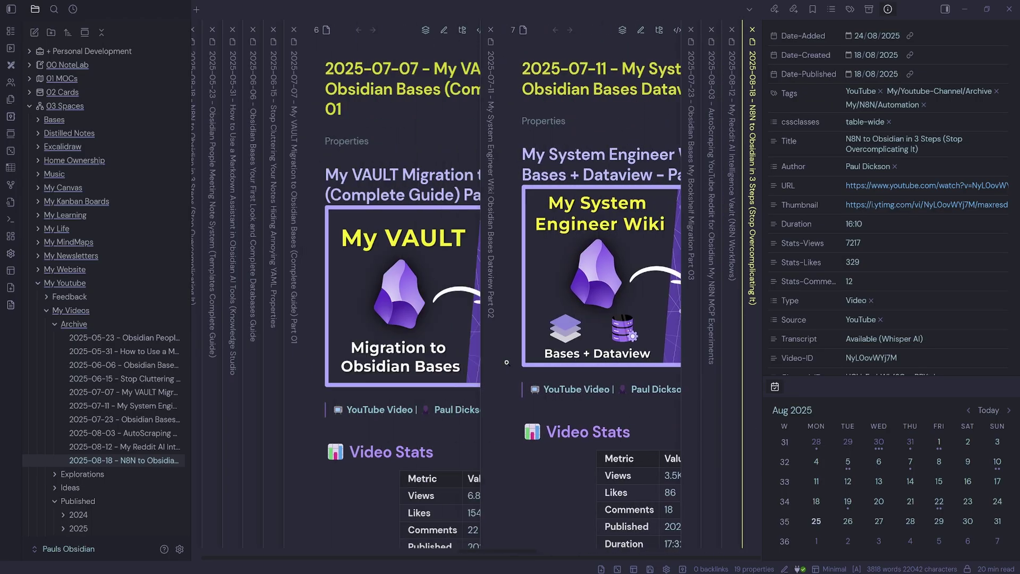
scroll(520, 363, "left", 10)
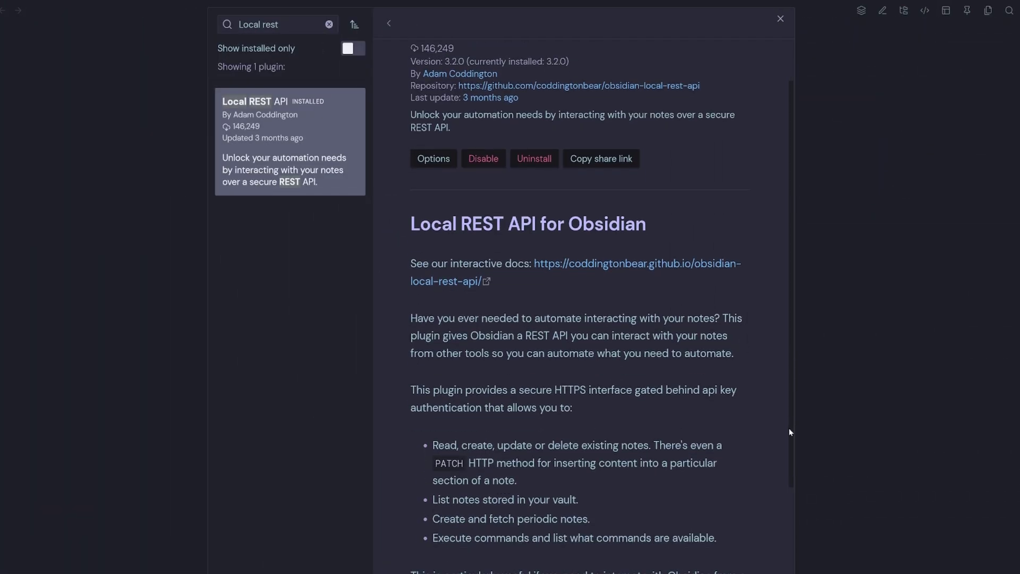
scroll(789, 430, "down", 1)
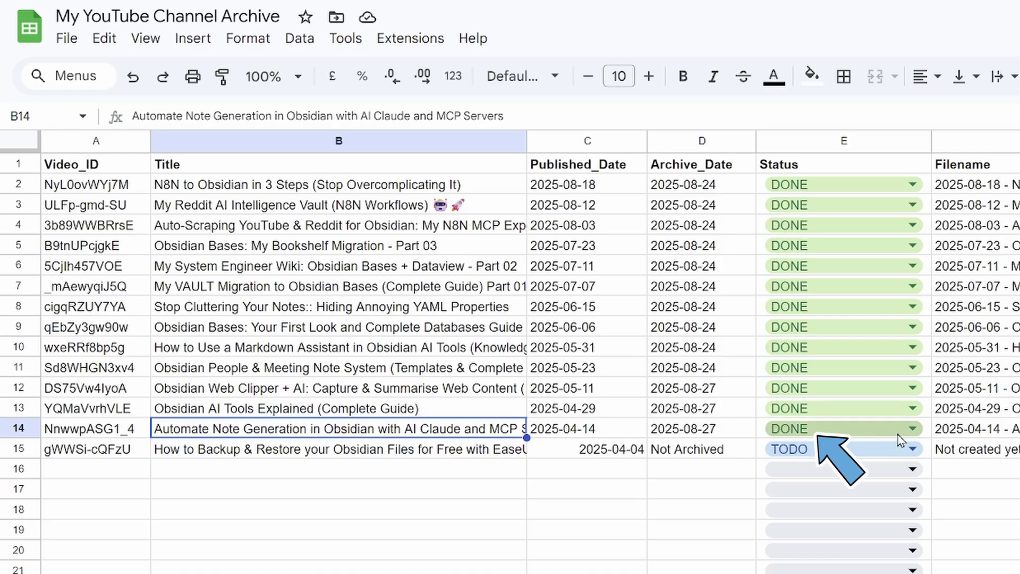
Select cell F14 to check the filename recorded for the newly archived video
left_click(956, 429)
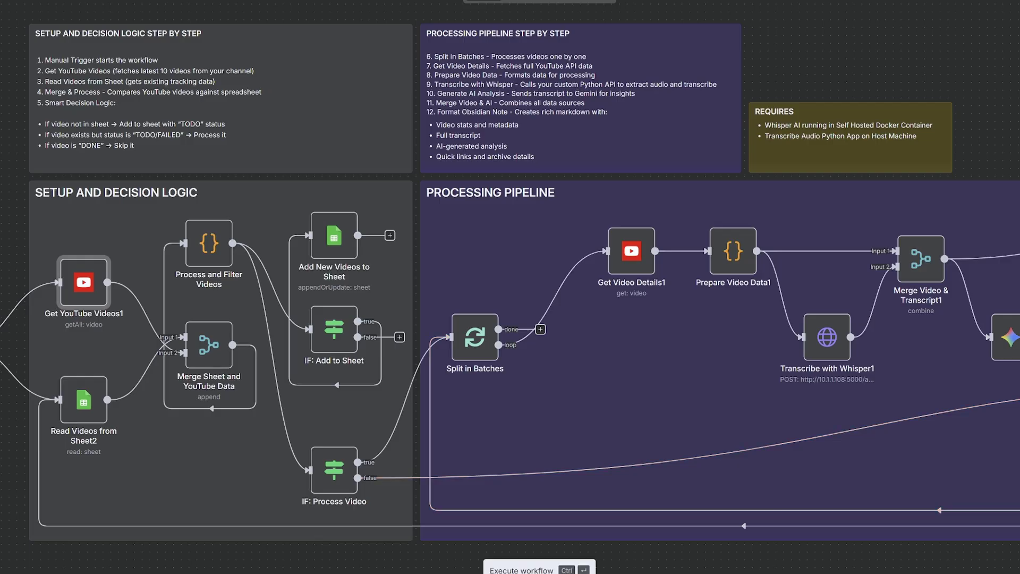
left_click(540, 565)
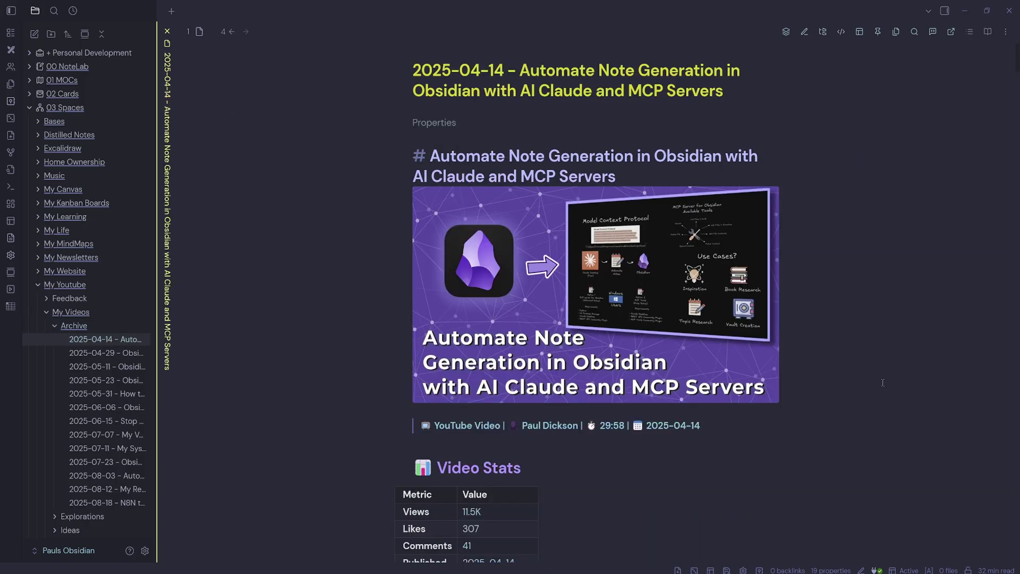
Expand the frontmatter Properties of the 2025-04-14 Automate Note Generation note
left_click(477, 117)
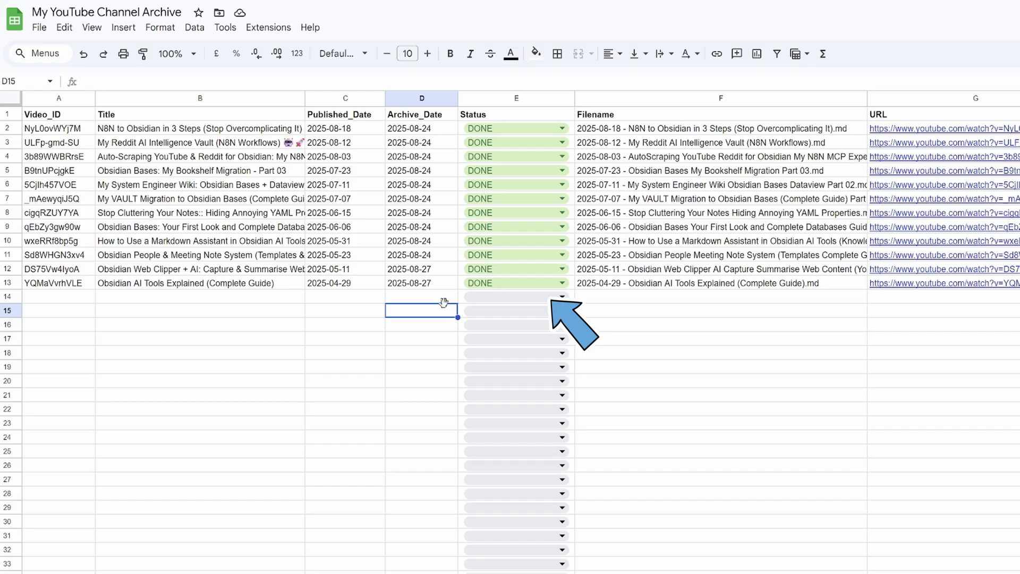
left_click_drag(66, 133, 76, 285)
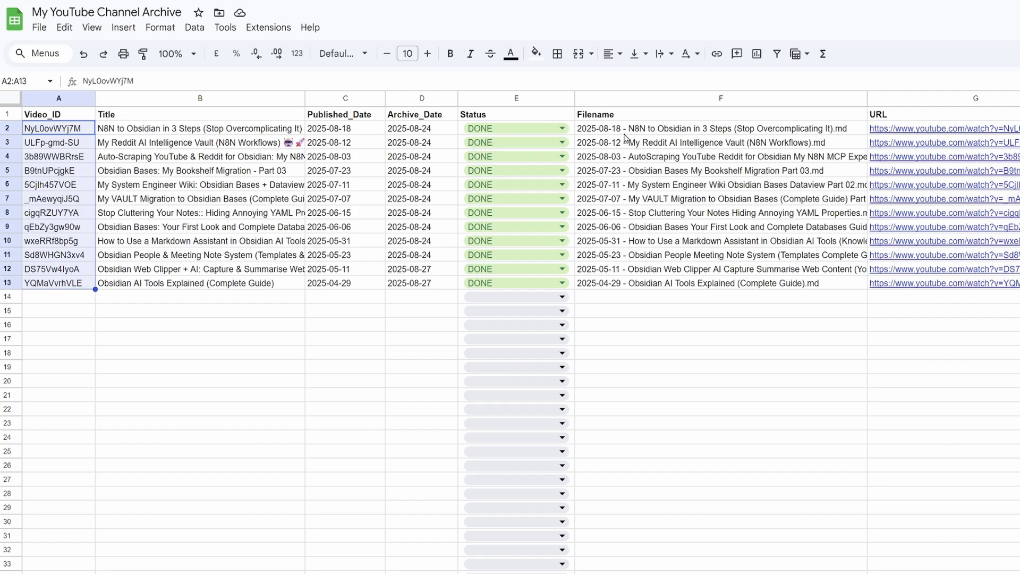
left_click_drag(691, 132, 694, 288)
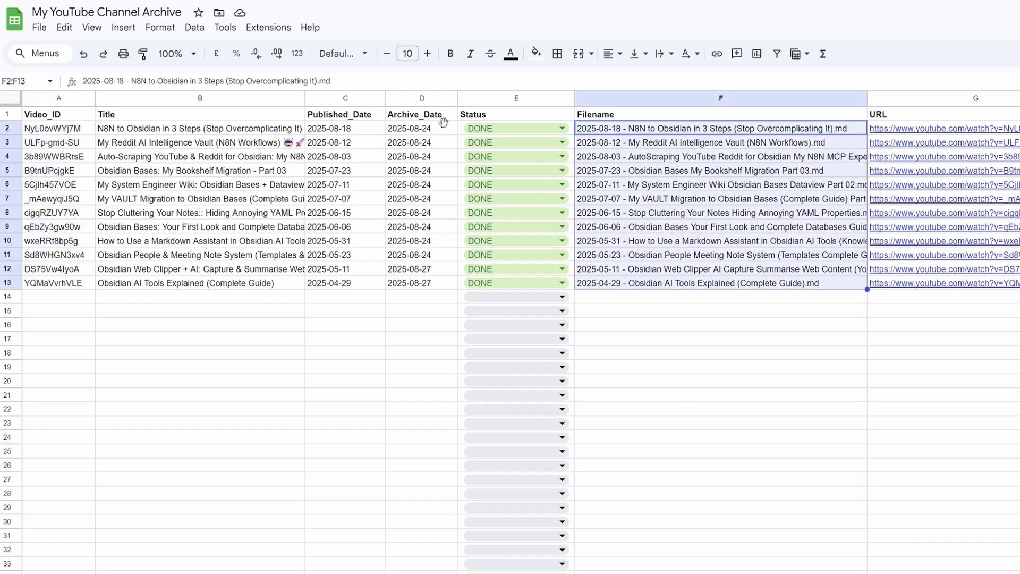
left_click_drag(425, 128, 421, 319)
left_click(421, 339)
left_click_drag(361, 132, 372, 287)
left_click_drag(903, 128, 903, 283)
scroll(903, 266, "right", 5)
left_click(988, 129)
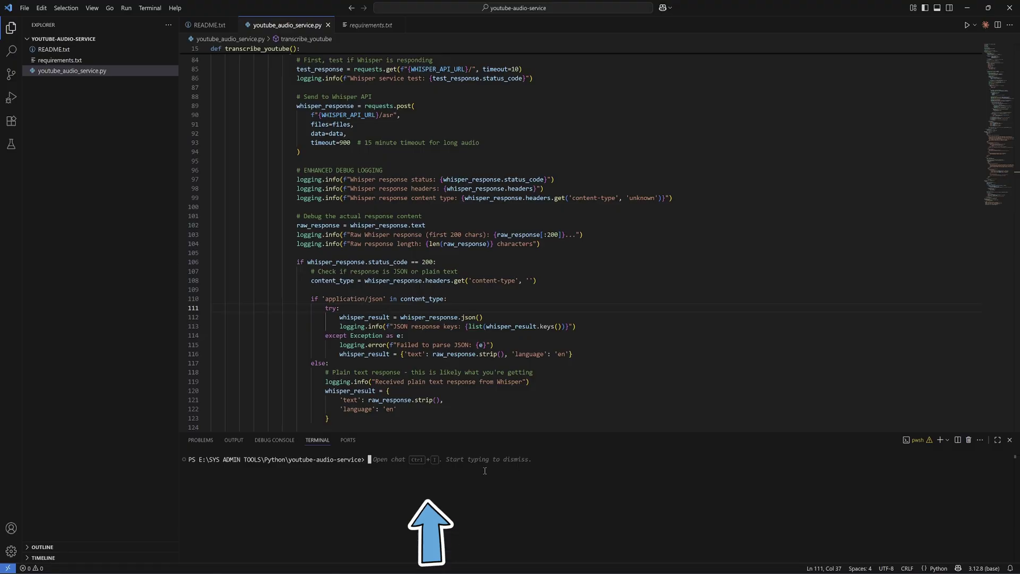
Run python youtube_audio_service.py to start the Whisper service on localhost port 5000
type("python youtube_audio_service.py")
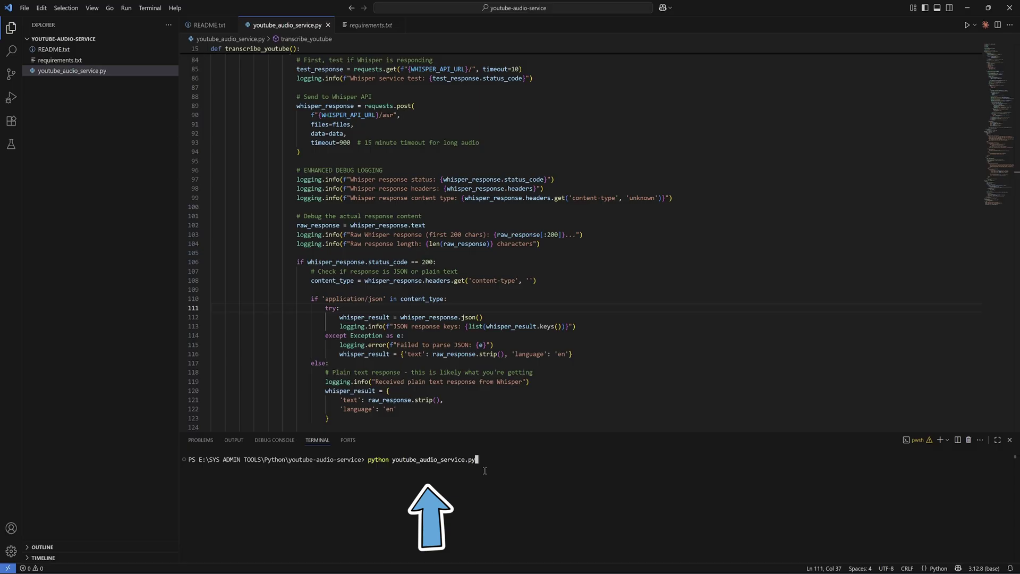
key("Return")
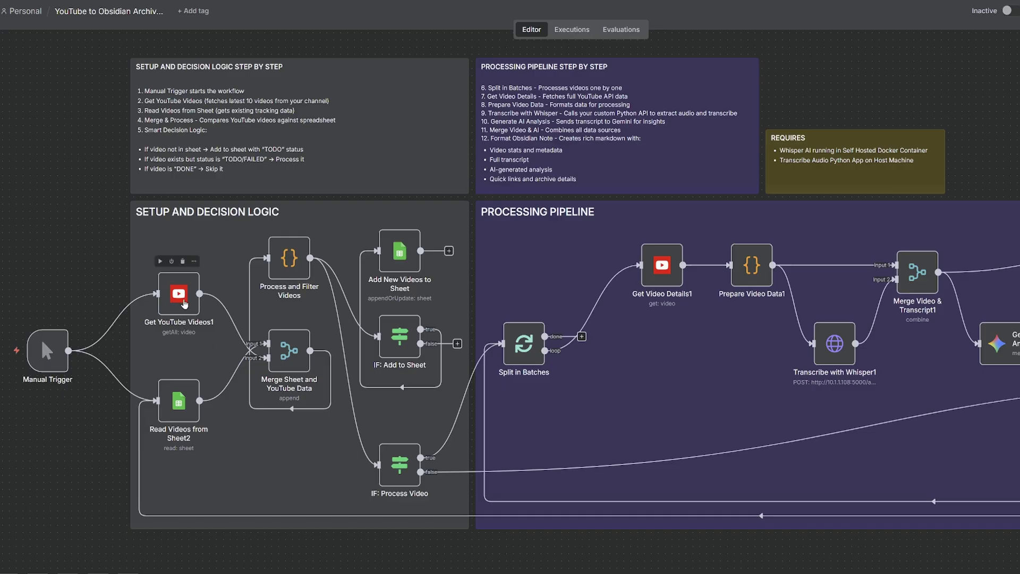
Inspect the Get YouTube Videos1 node's settings, then execute the whole workflow
left_click(184, 304)
double_click(184, 304)
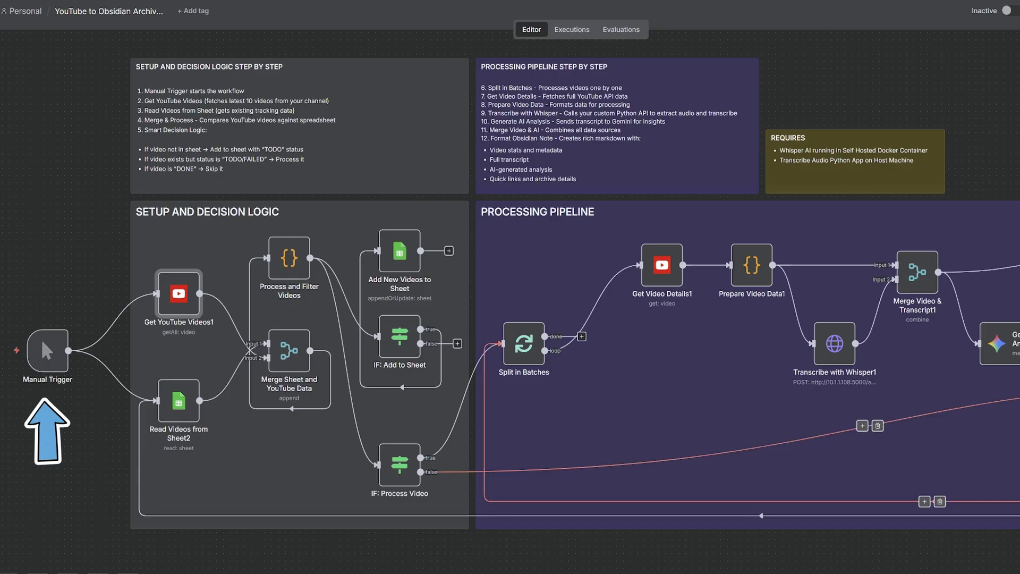
left_click(563, 557)
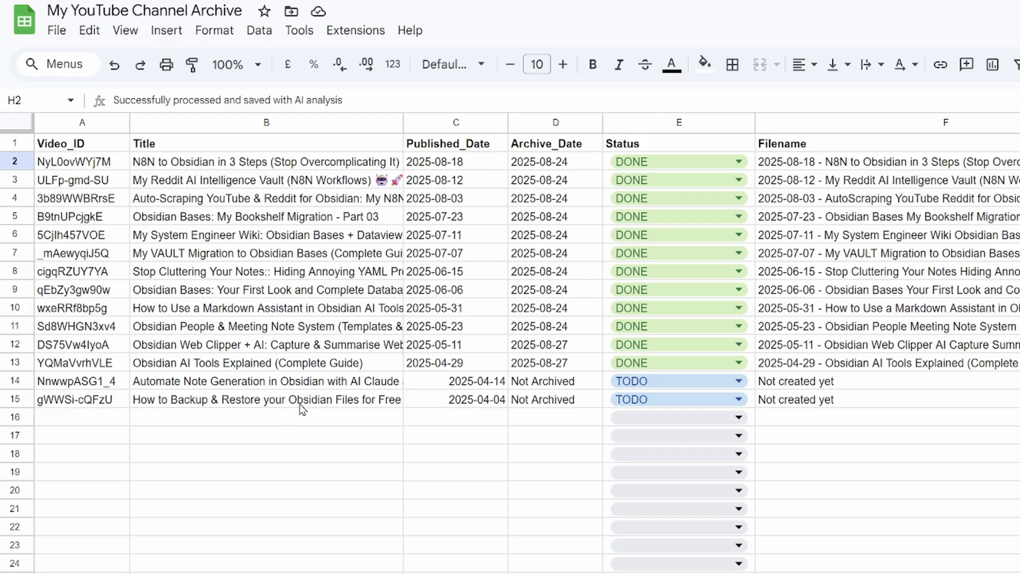
Widen the Title column and review the filename and notes cells of the two TODO rows
left_click_drag(404, 122, 456, 122)
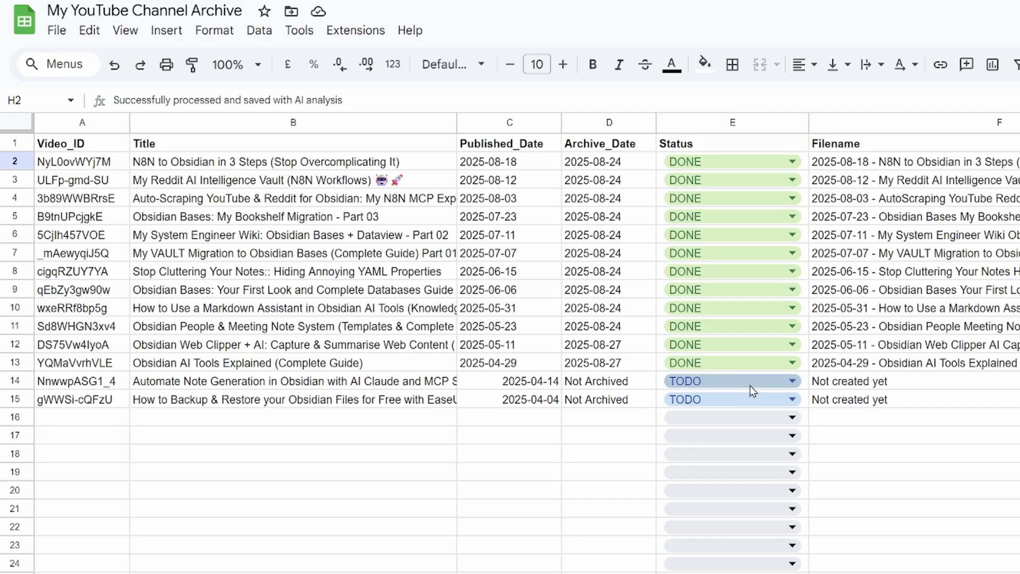
left_click(874, 387)
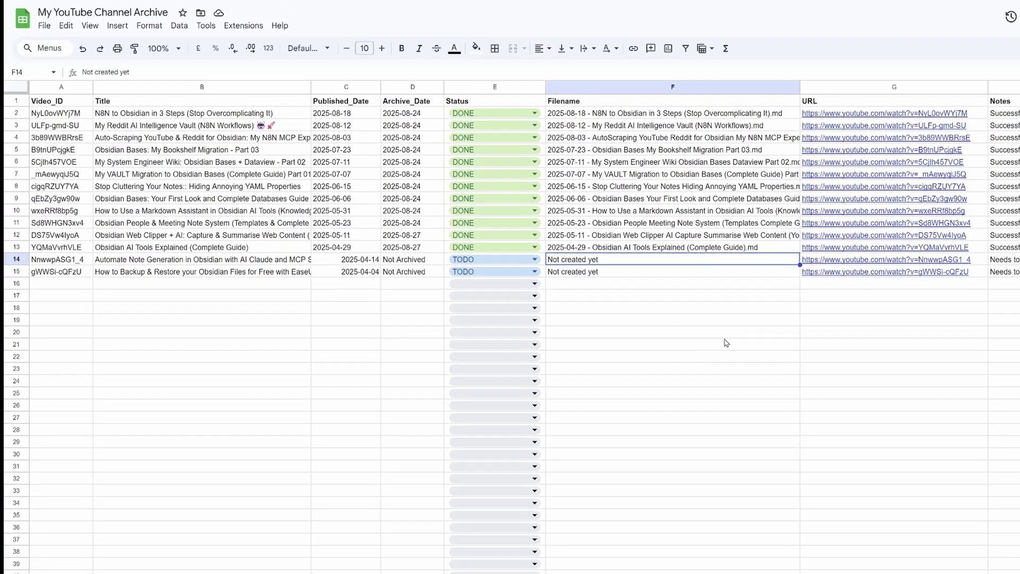
left_click(731, 277)
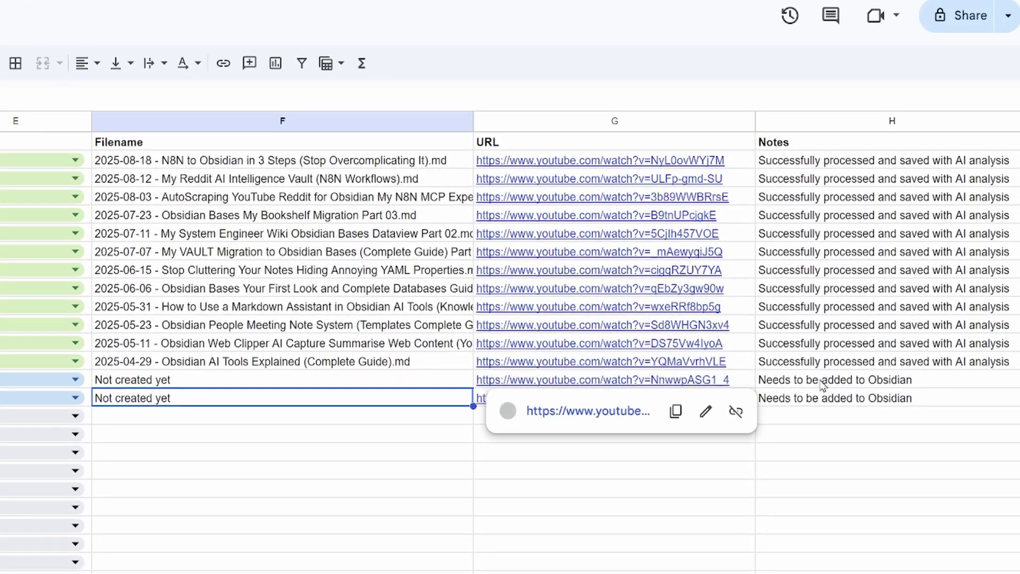
left_click(1004, 259)
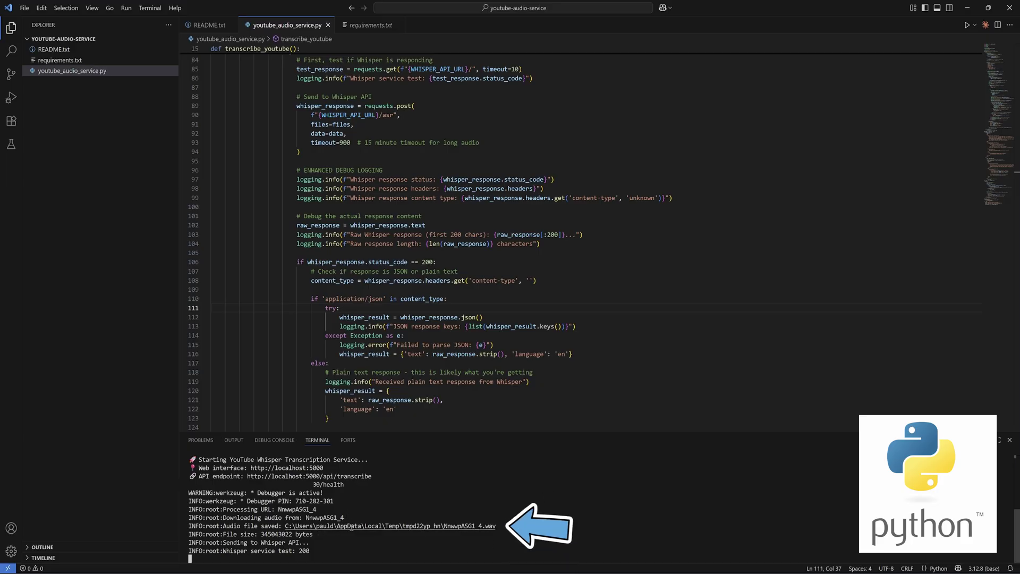
Check the downloaded WAV, select video ID NnwwpASG1_4 in the log, and find it in row 14
left_click(466, 526, "ctrl")
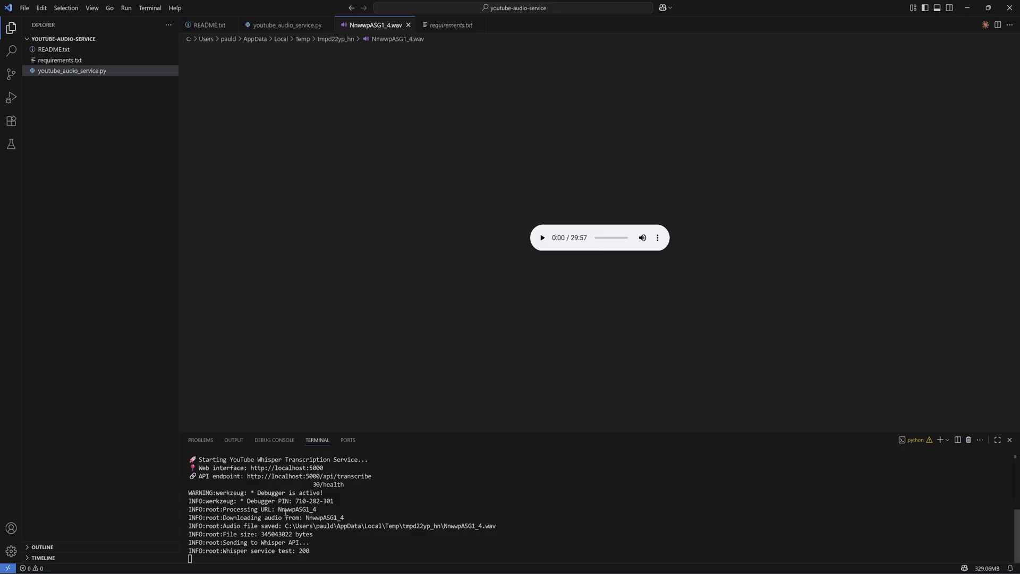
double_click(300, 509)
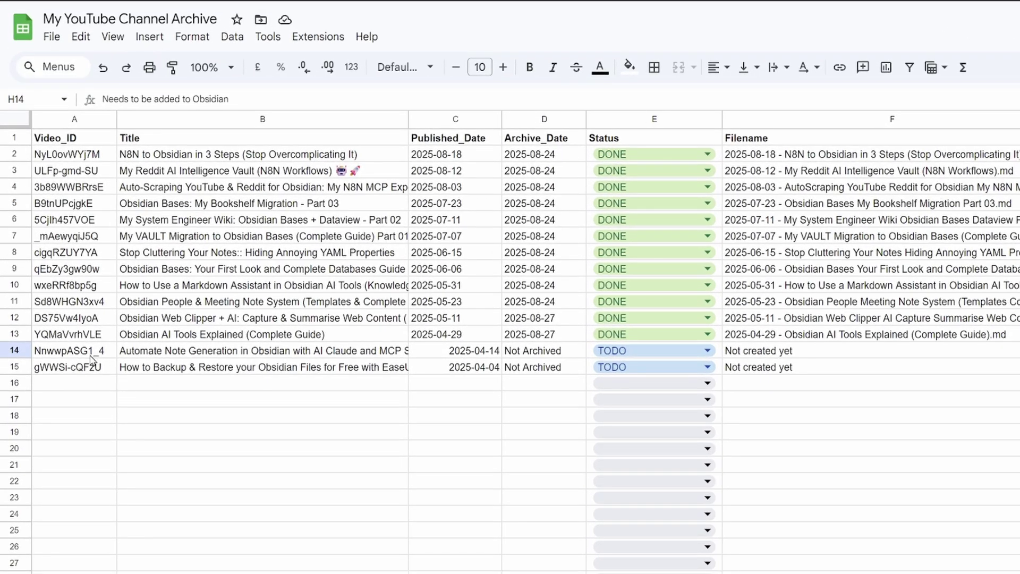
left_click(91, 355)
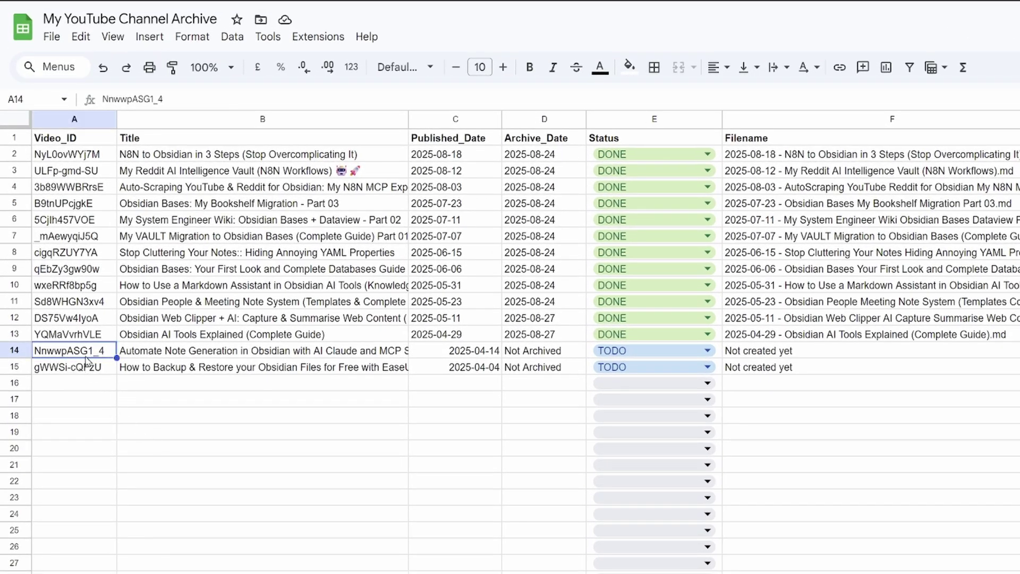
Check the title and 2025-04-14 published date of row 14's video NnwwpASG1_4
left_click(205, 353)
left_click(477, 357)
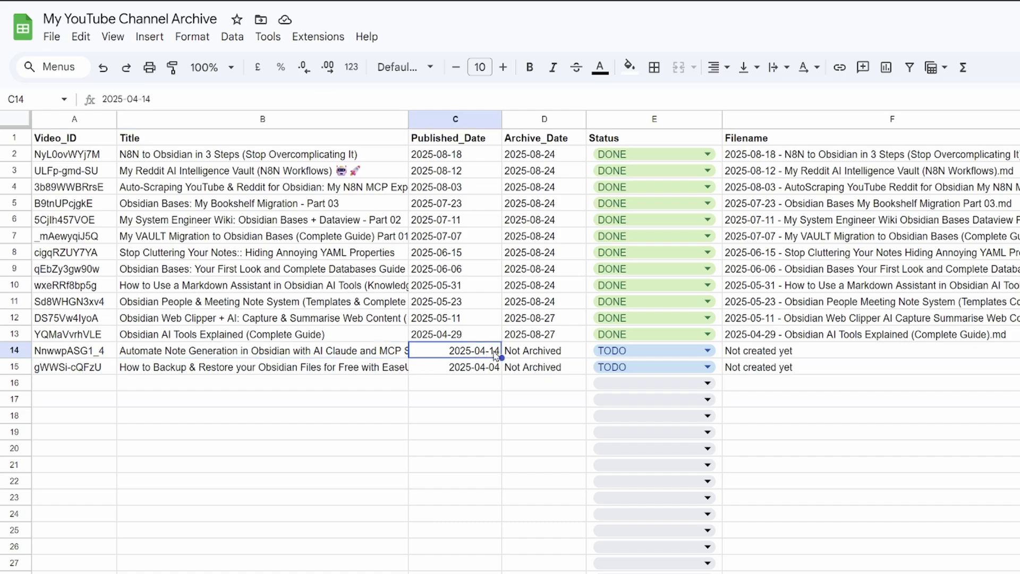
left_click(172, 354)
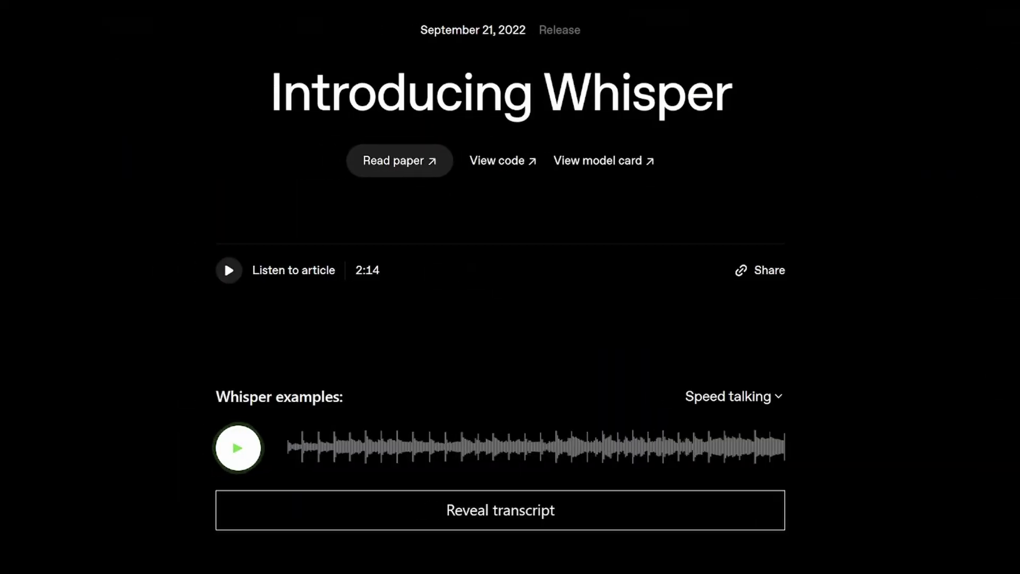
Highlight Whisper's description as an automatic speech recognition system on the announcement page
scroll(306, 419, "down", 5)
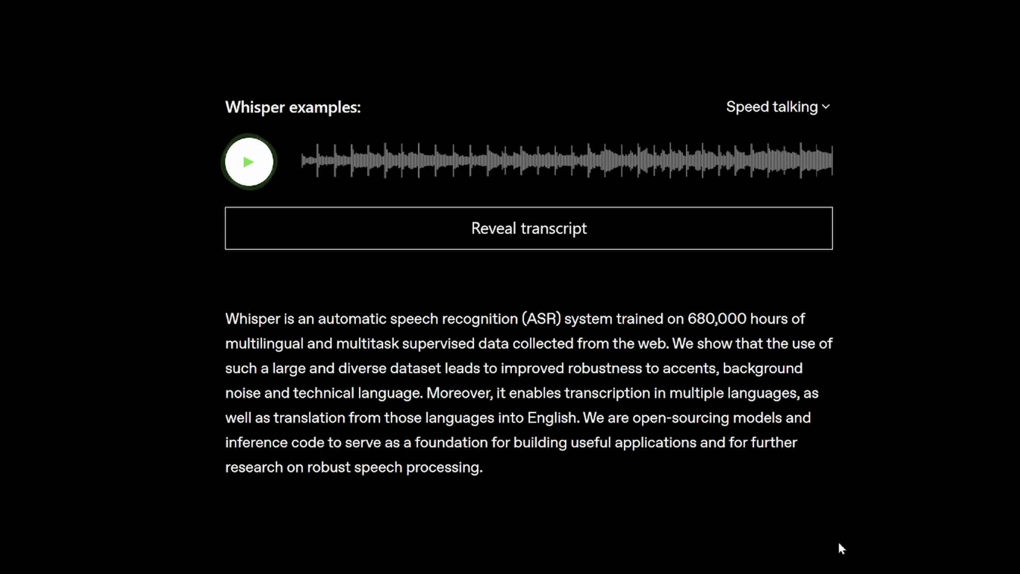
left_click_drag(671, 346, 227, 317)
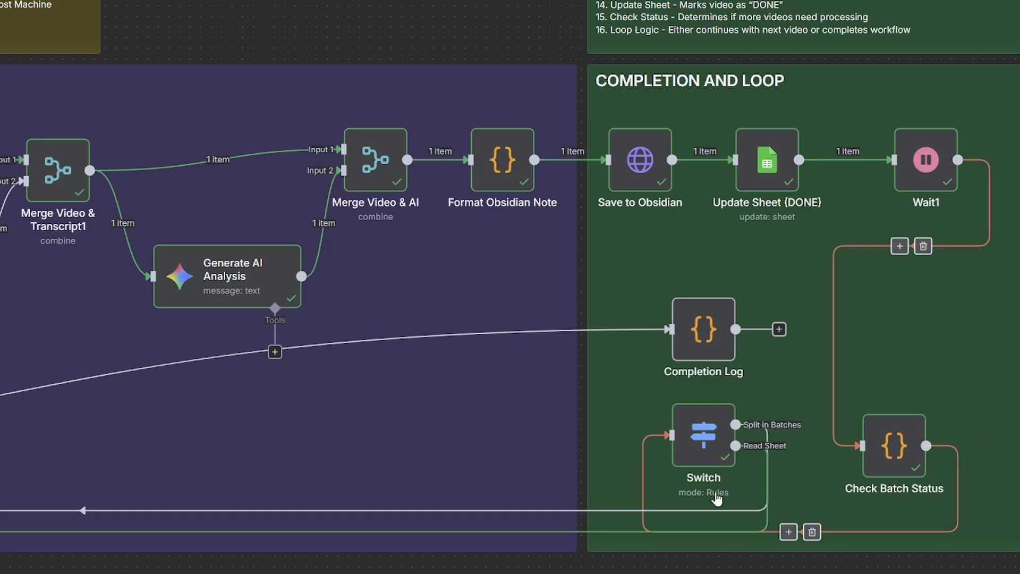
Pan the n8n canvas to the Completion and Loop section of the finished run
left_click_drag(114, 473, 724, 465)
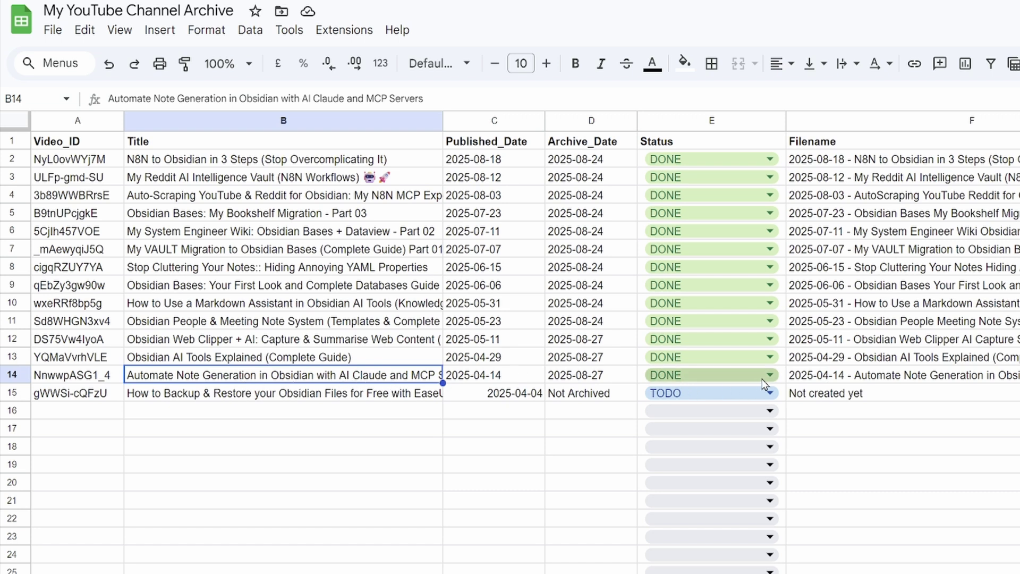
Check row 14's generated 2025-04-14 note filename and its Notes entry
left_click(999, 380)
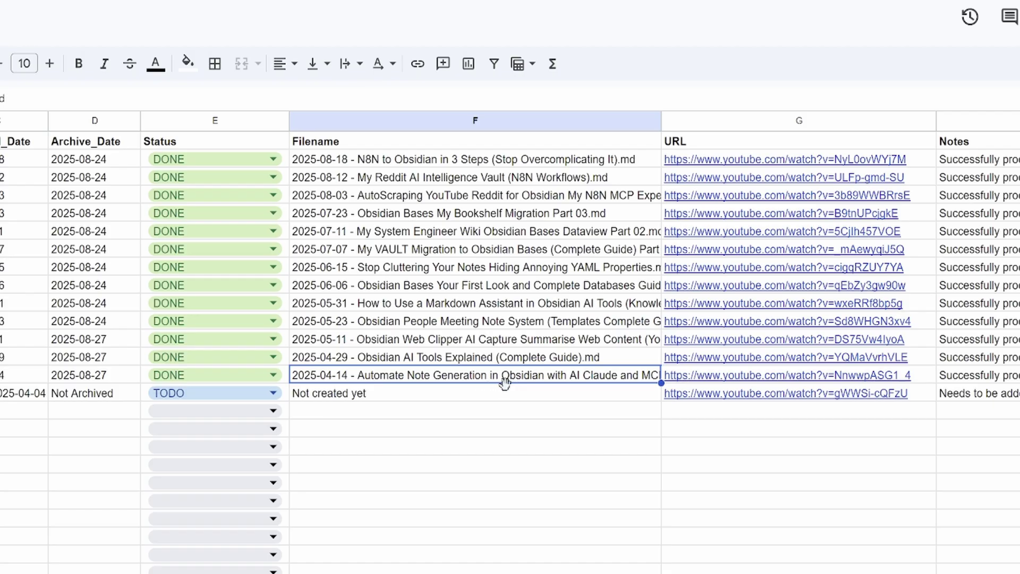
left_click(1009, 379)
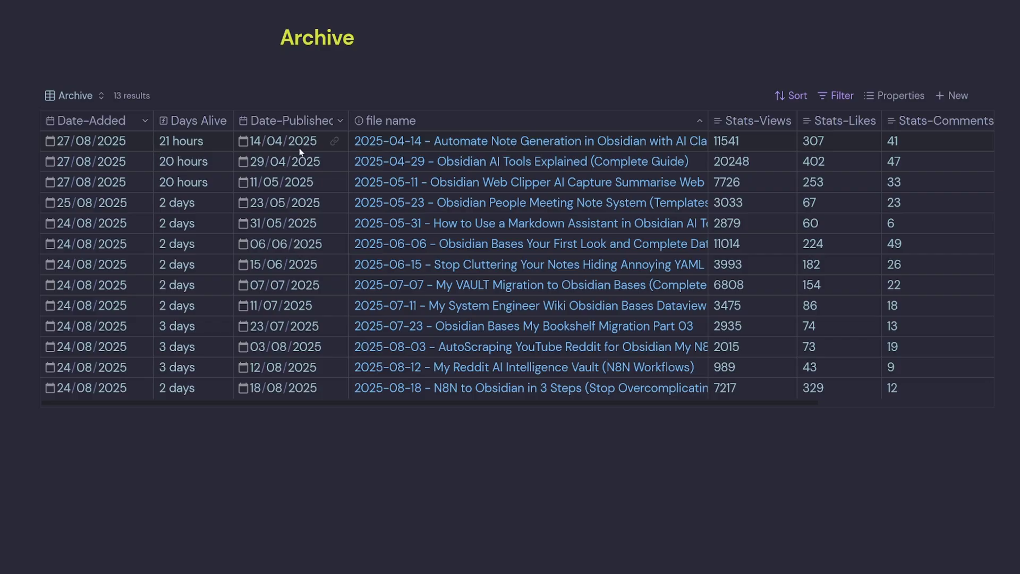
Open the 2025-04-14 Automate Note Generation note from the first row of the Archive base
left_click(448, 142)
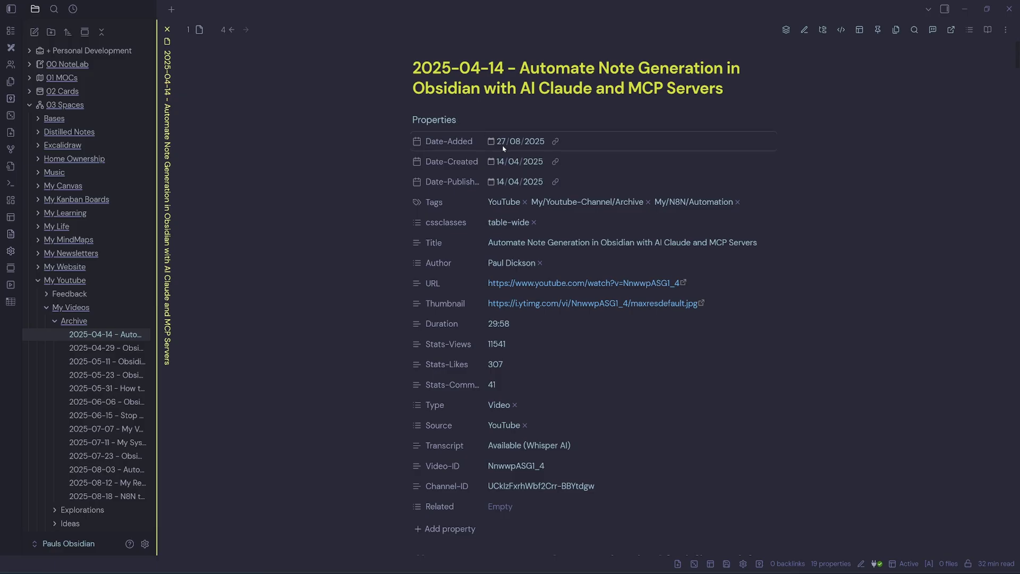
scroll(504, 148, "down", 10)
scroll(533, 320, "down", 1)
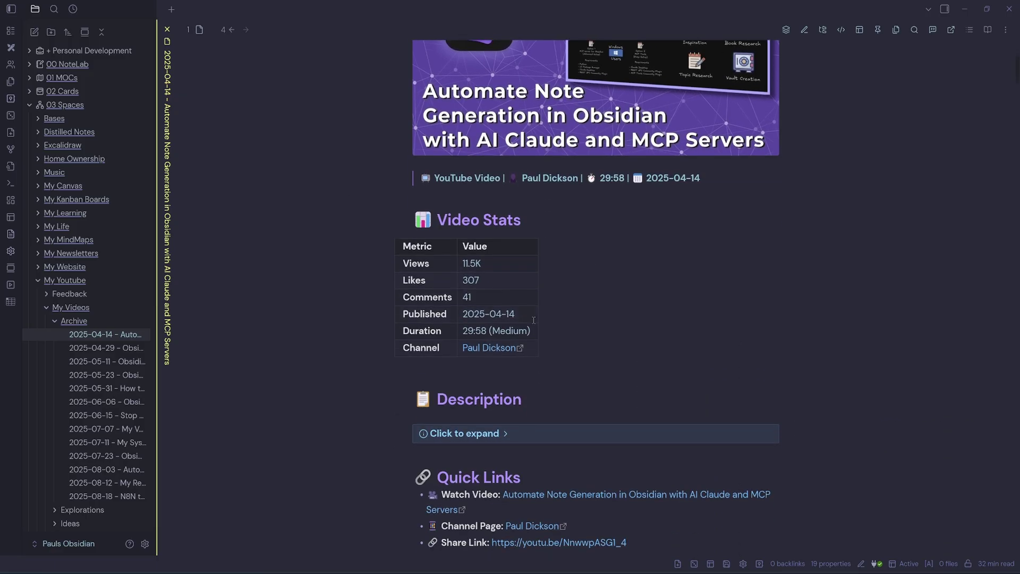
scroll(575, 284, "down", 5)
left_click(553, 194)
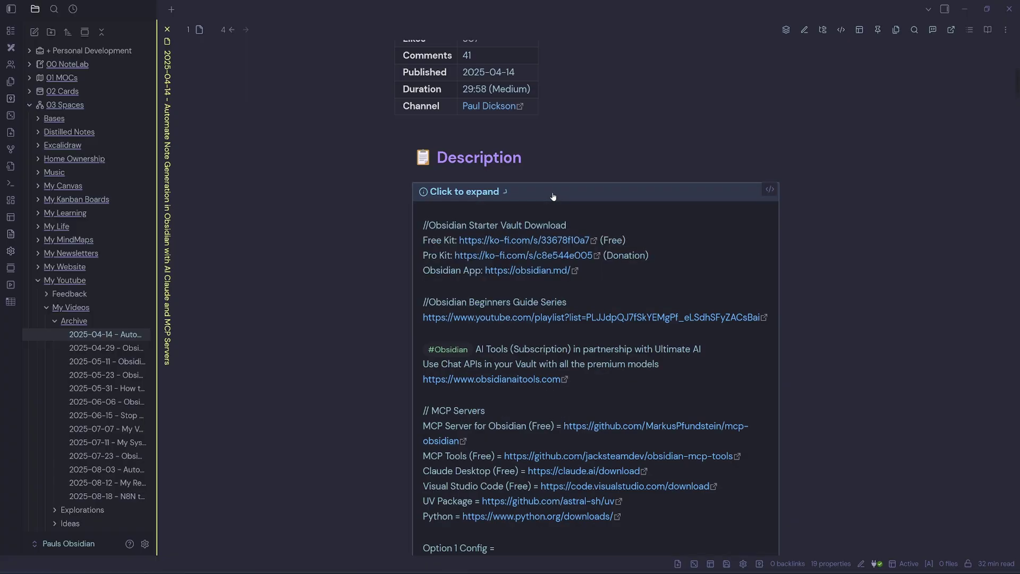
left_click(553, 196)
scroll(529, 248, "down", 3)
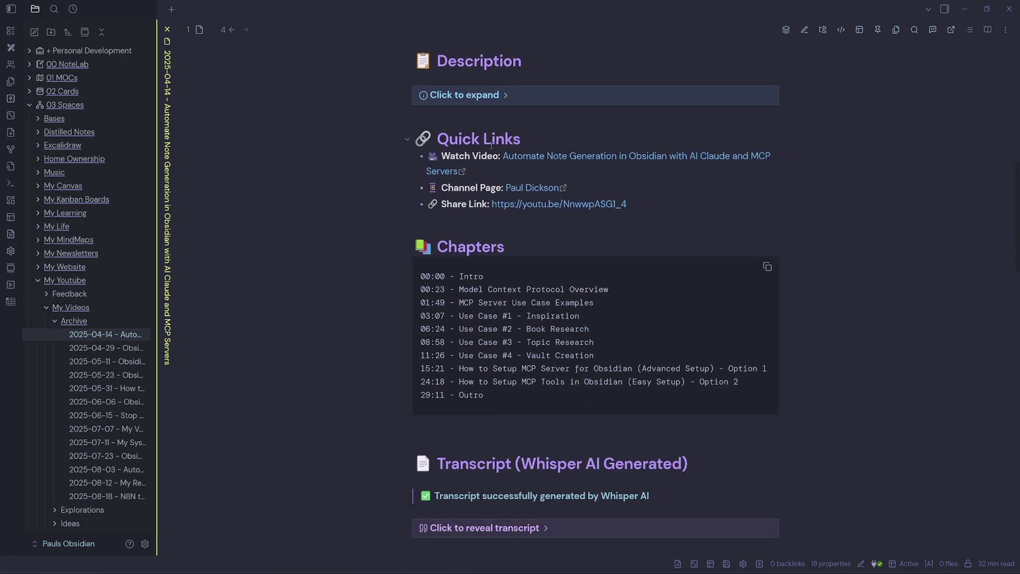
scroll(528, 248, "down", 2)
scroll(787, 366, "down", 3)
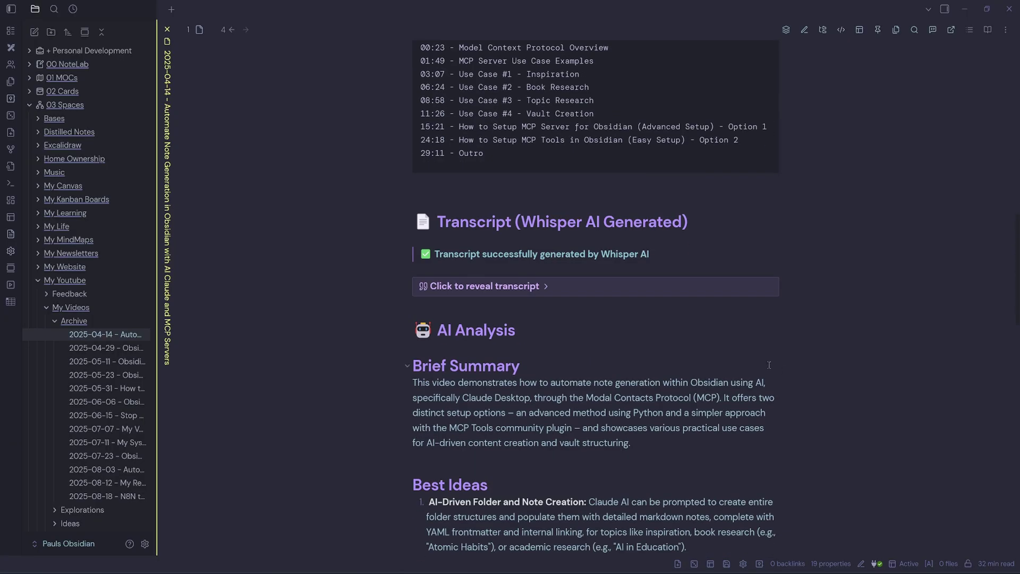
left_click(621, 288)
scroll(659, 329, "down", 5)
scroll(659, 324, "up", 5)
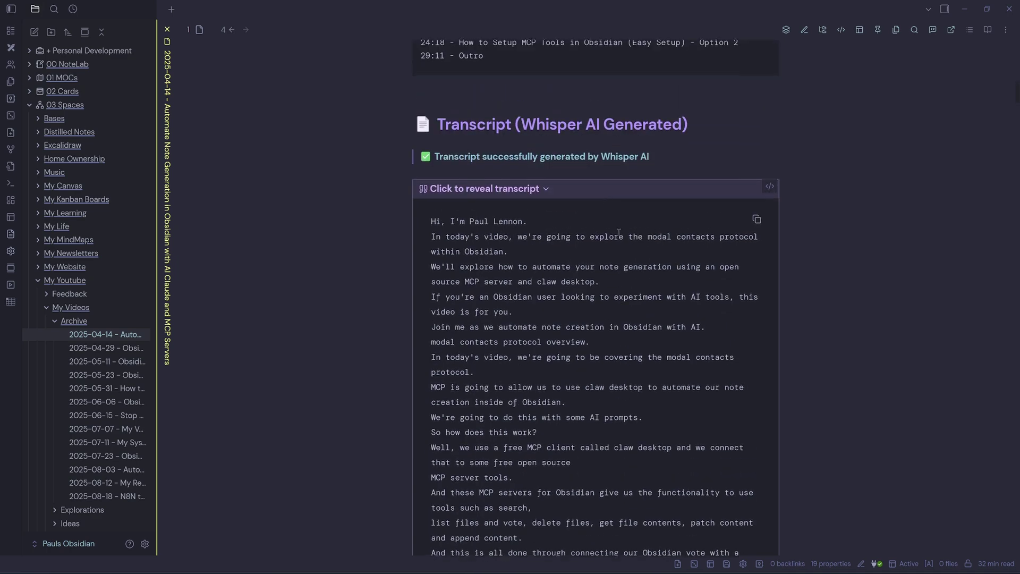
left_click(548, 193)
left_click_drag(601, 157, 667, 158)
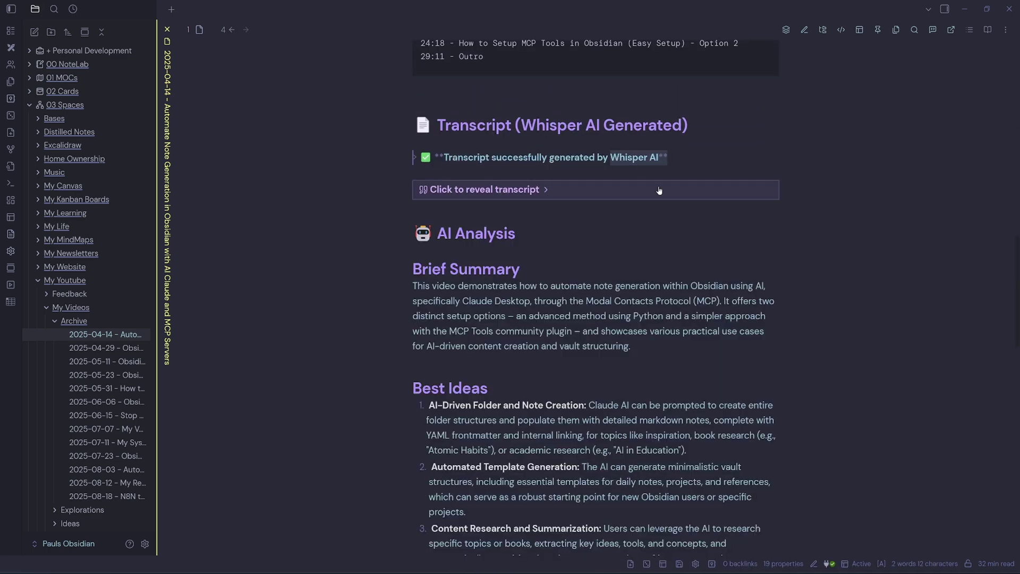
scroll(652, 246, "down", 2)
left_click(643, 234)
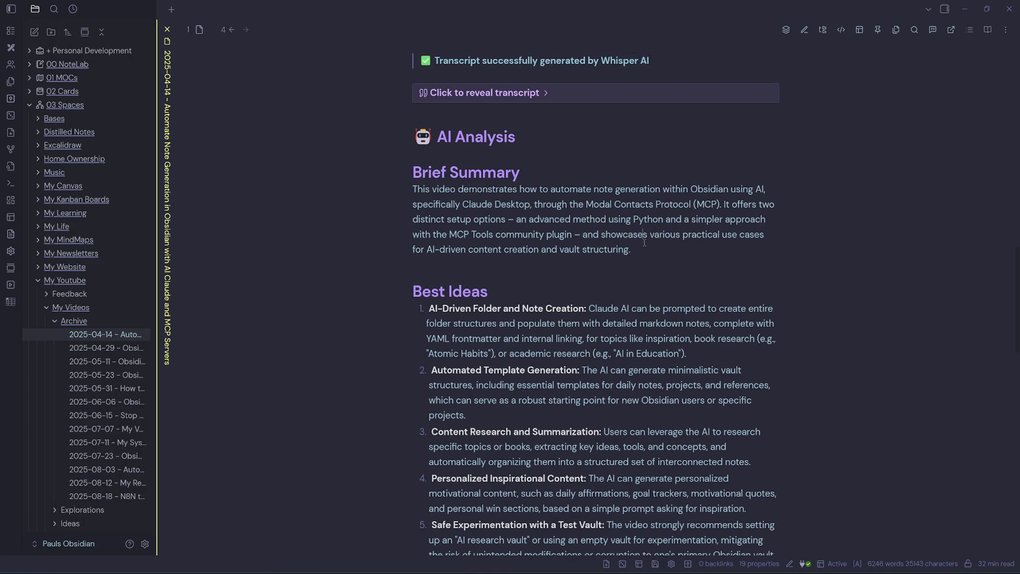
scroll(628, 333, "up", 1)
scroll(628, 332, "down", 2)
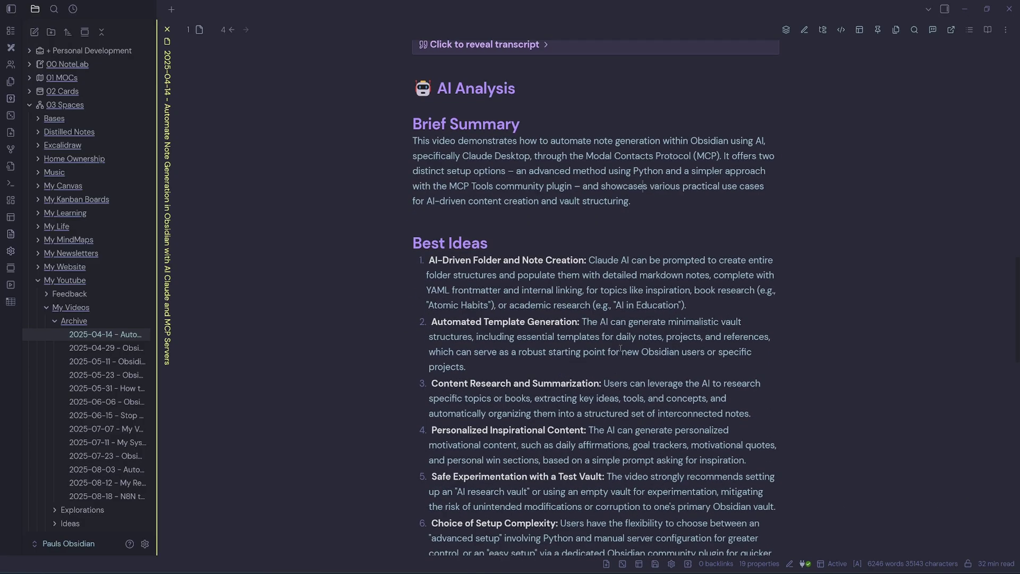
scroll(620, 348, "down", 15)
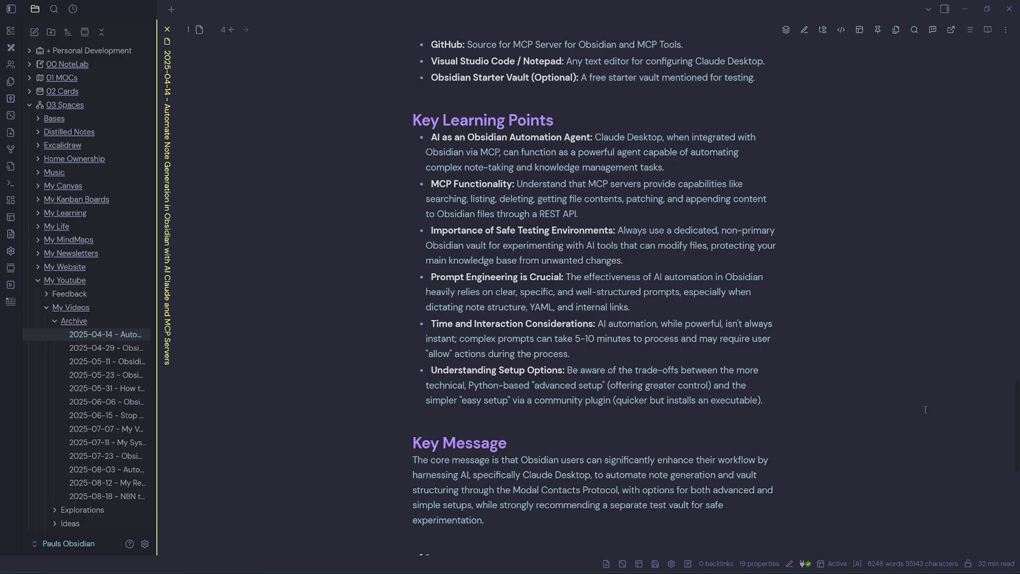
scroll(919, 408, "down", 7)
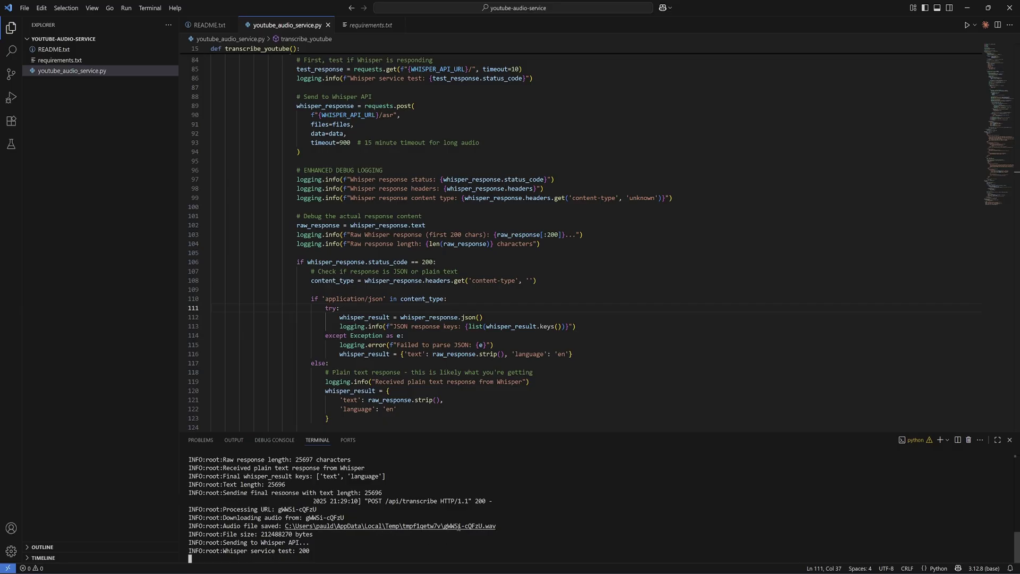
Open the downloaded WAV audio file for video gWWSi-cQFzU from the terminal log
left_click(468, 529, "ctrl")
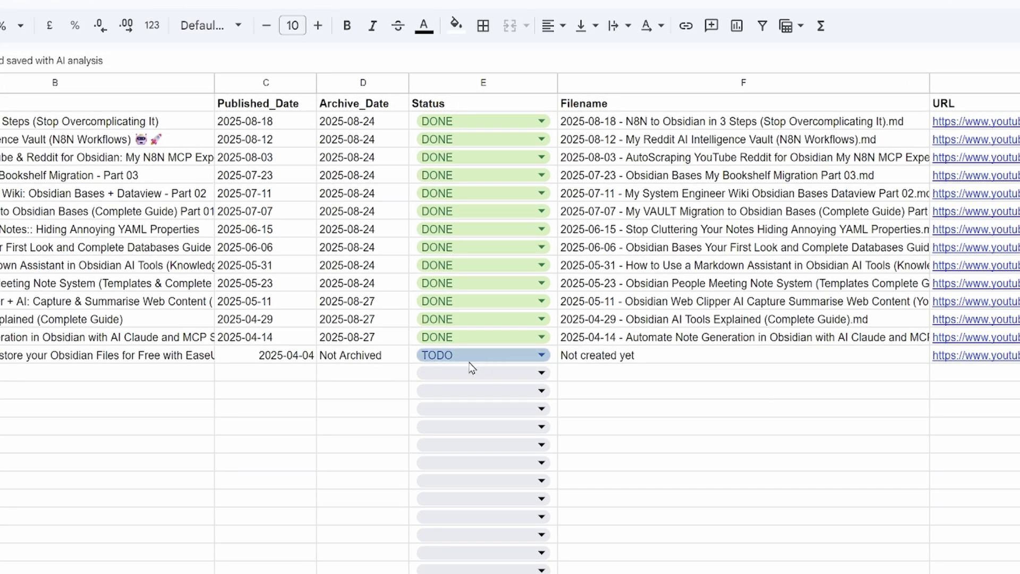
Check row 15's note filename in cell F15 and widen the Filename column to show full names
left_click(641, 364)
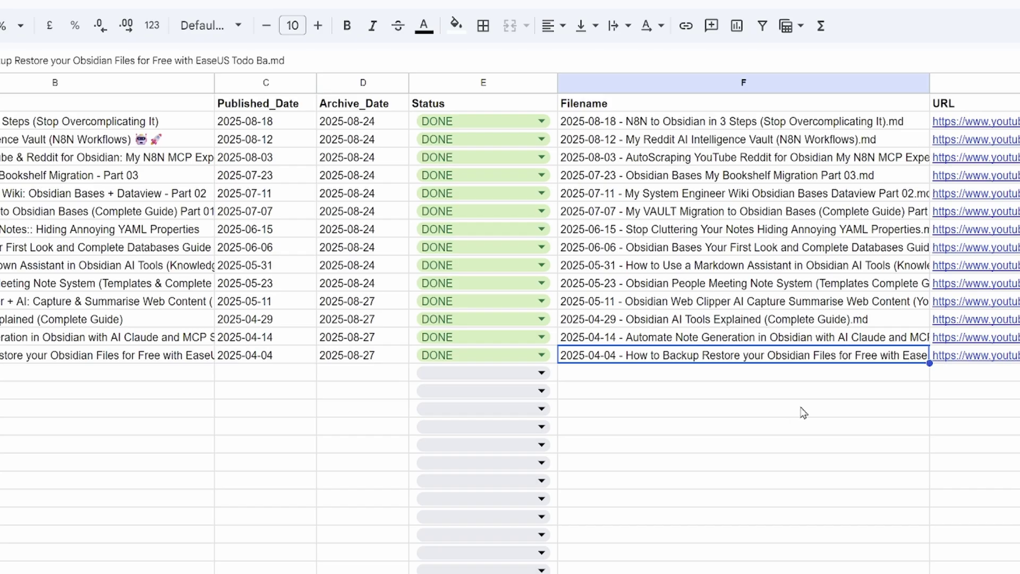
left_click_drag(929, 82, 972, 85)
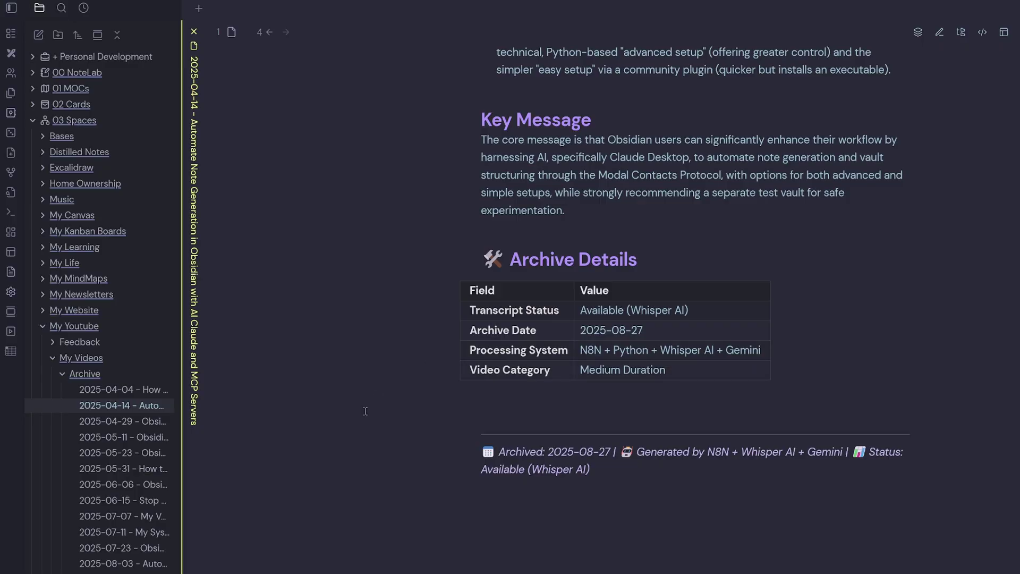
Open the new 2025-04-04 How to Backup note, expand its properties and review its description
left_click(152, 393)
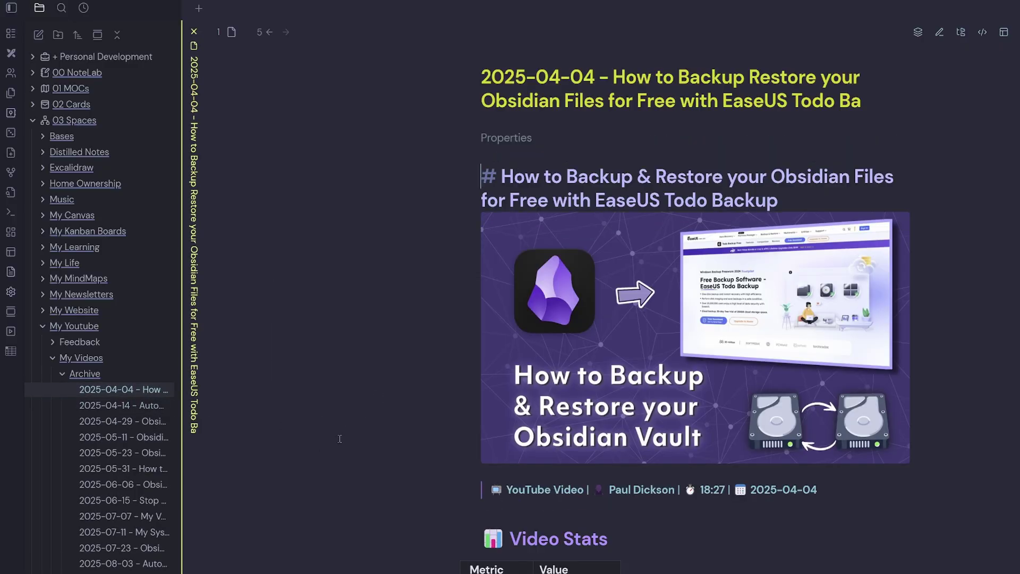
left_click(536, 137)
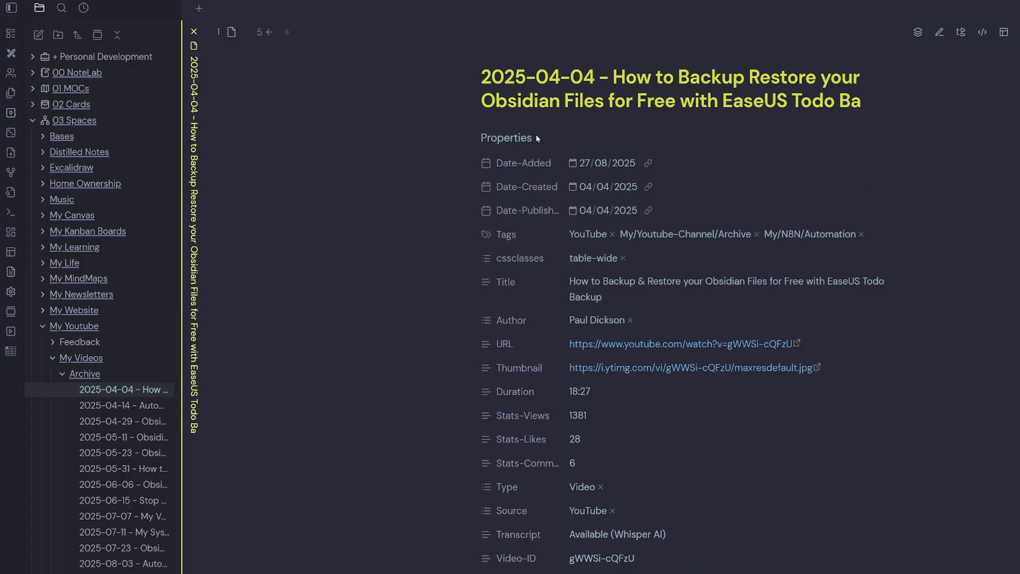
scroll(365, 312, "down", 10)
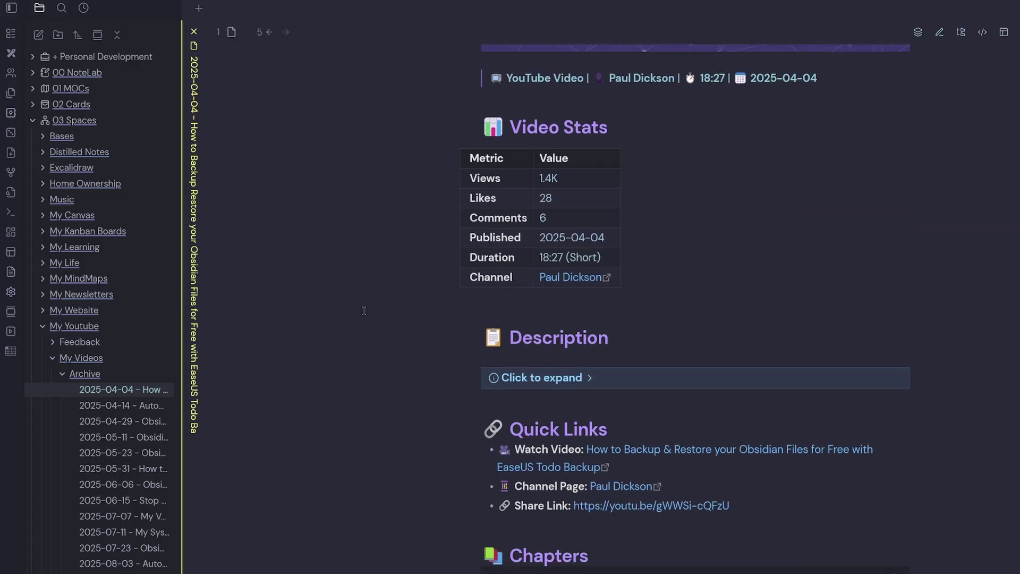
left_click(641, 392)
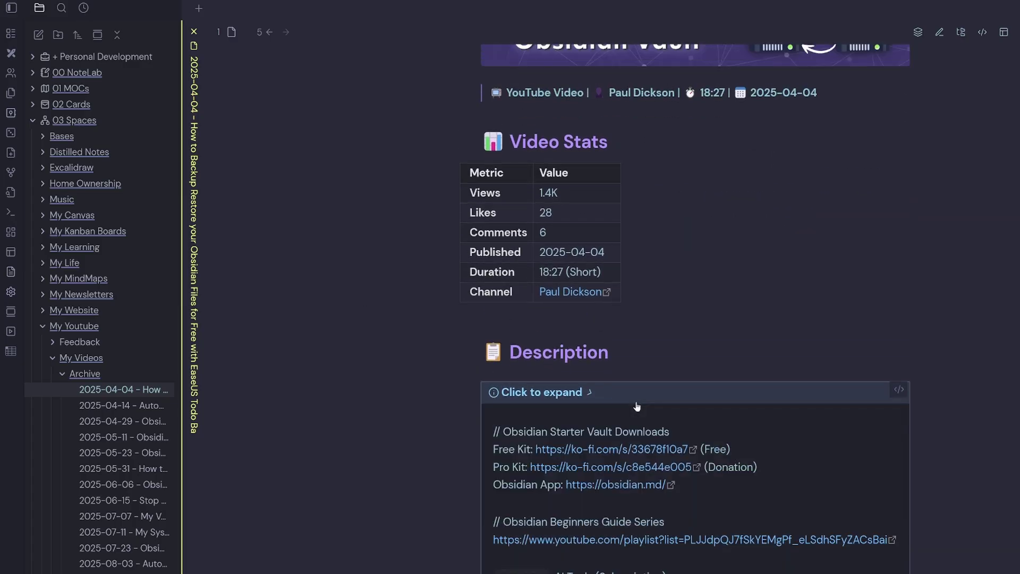
scroll(635, 212, "down", 4)
left_click(636, 166)
scroll(654, 230, "down", 2)
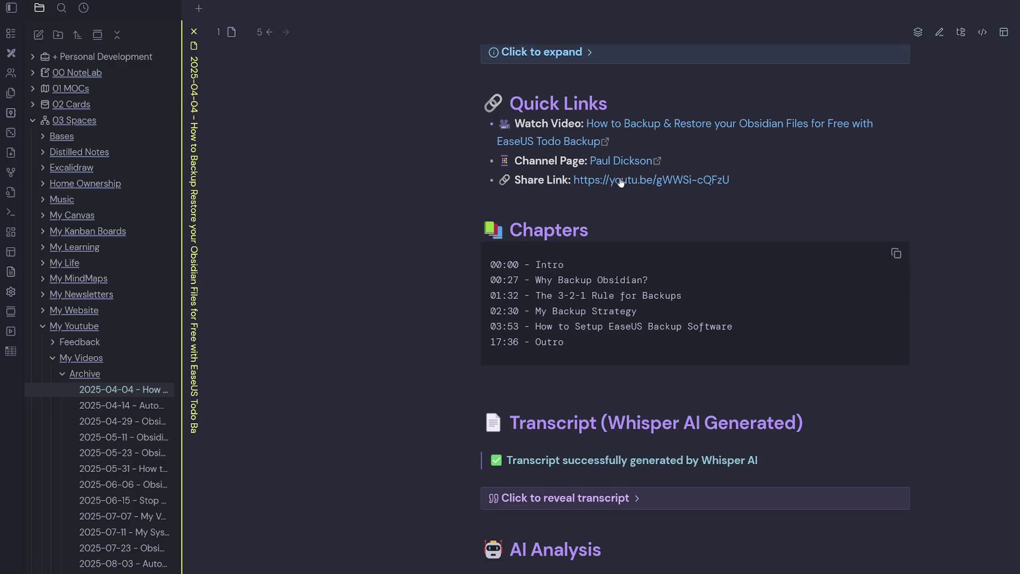
scroll(620, 182, "up", 1)
scroll(928, 381, "down", 4)
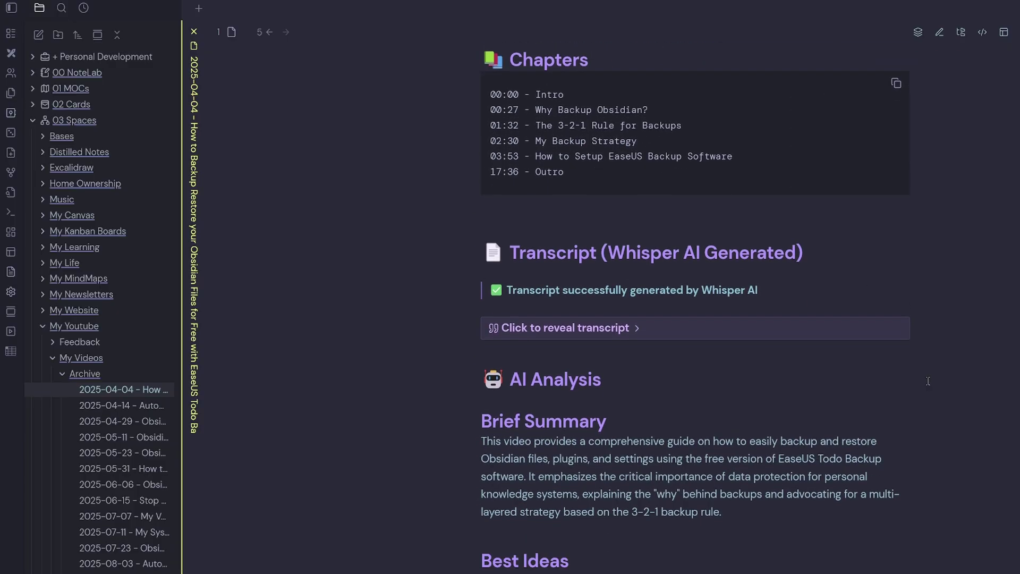
Reveal and hide the Whisper transcript, review the remaining sections, then open the Archive folder note
left_click(866, 327)
scroll(866, 318, "down", 2)
left_click(866, 212)
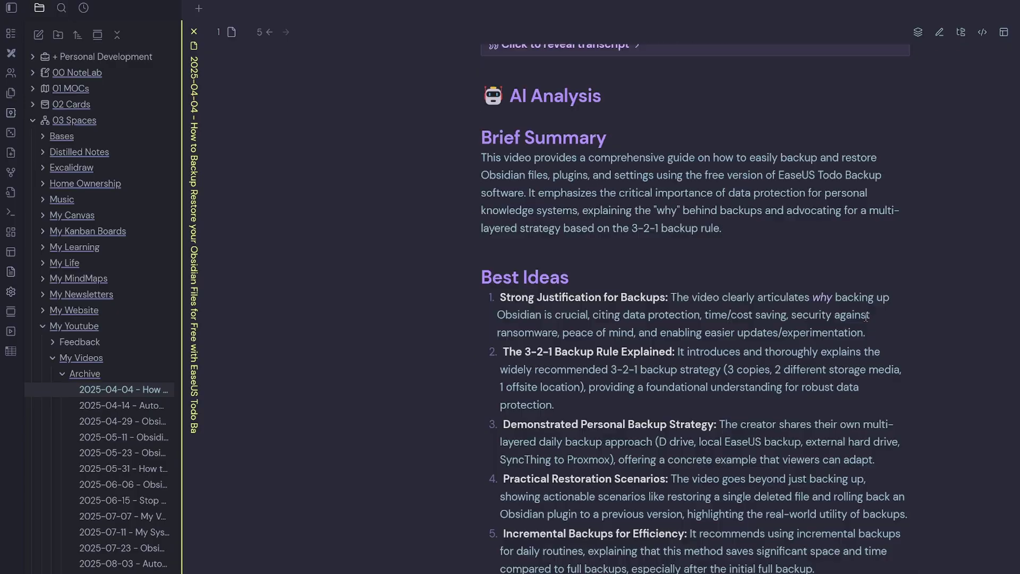
scroll(865, 317, "down", 18)
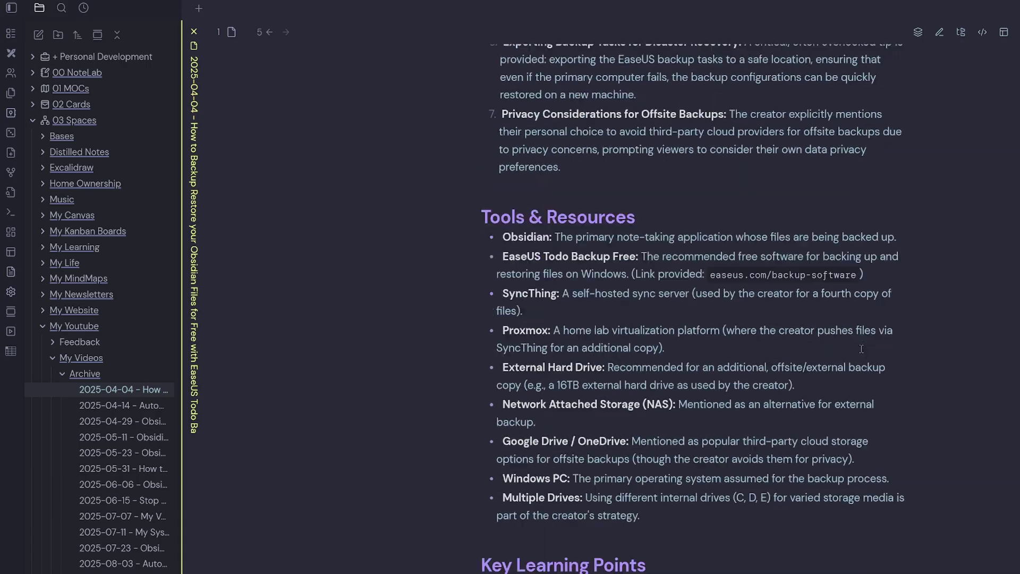
scroll(860, 359, "down", 6)
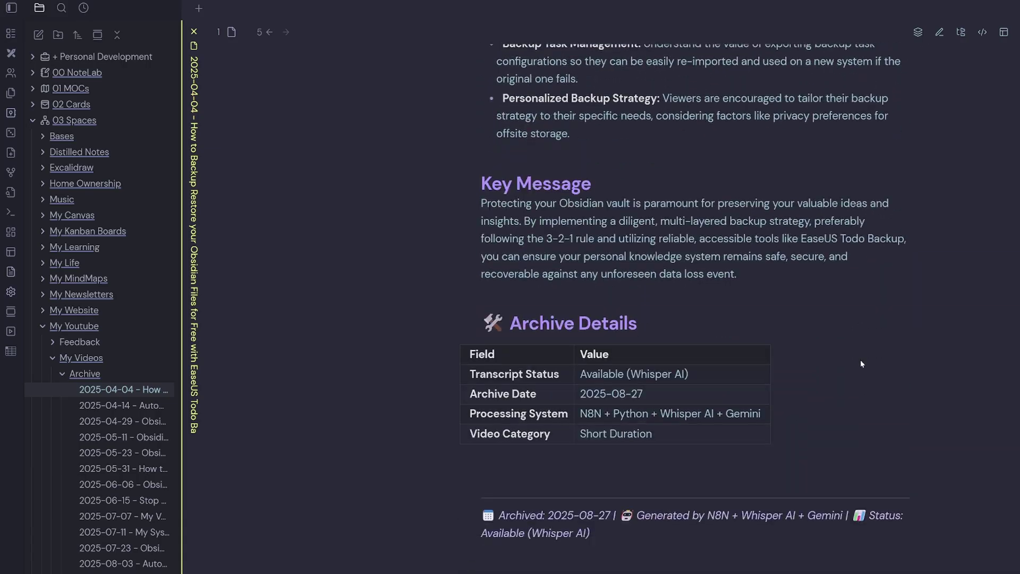
scroll(863, 362, "down", 2)
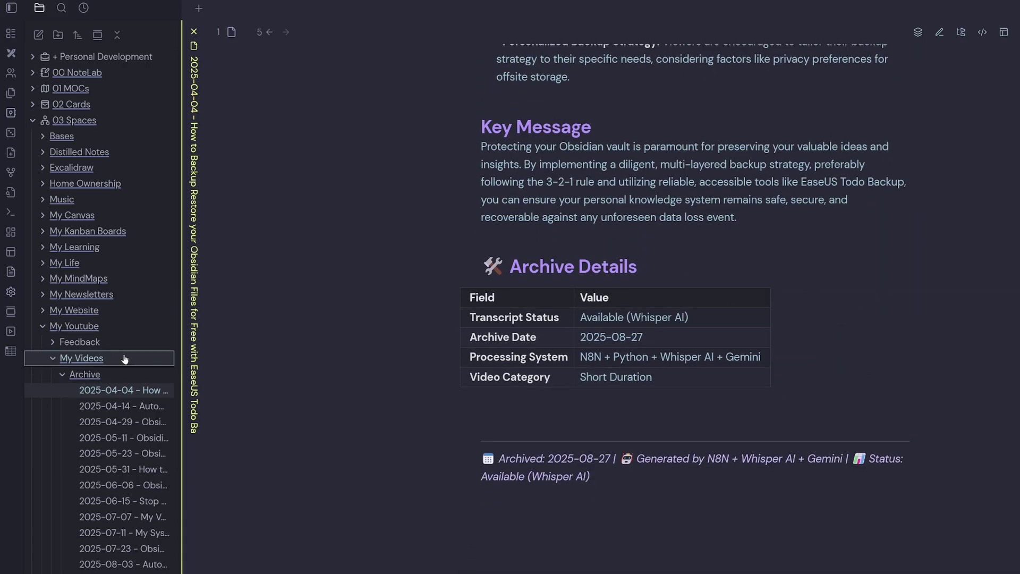
left_click(82, 374)
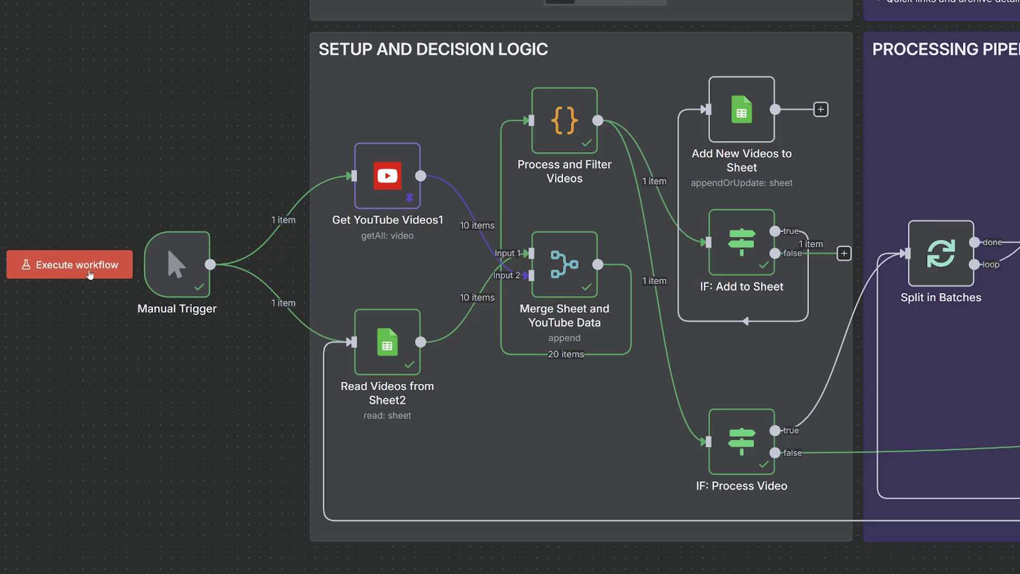
Execute the whole n8n workflow so its setup and decision nodes run
left_click(90, 274)
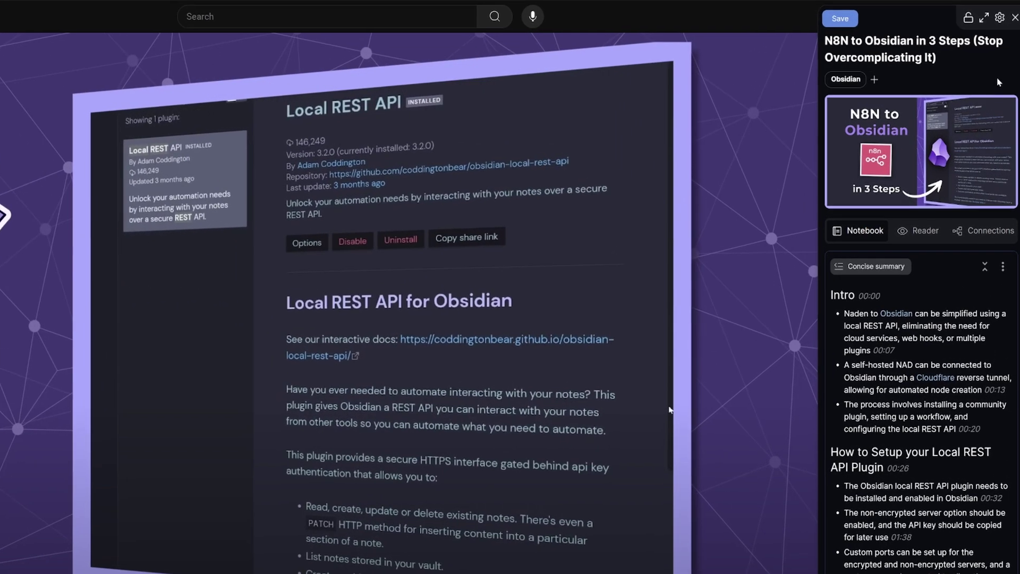
Copy Recall's concise summary and paste it into the Obsidian note under the transcript
scroll(923, 363, "down", 3)
scroll(923, 363, "down", 5)
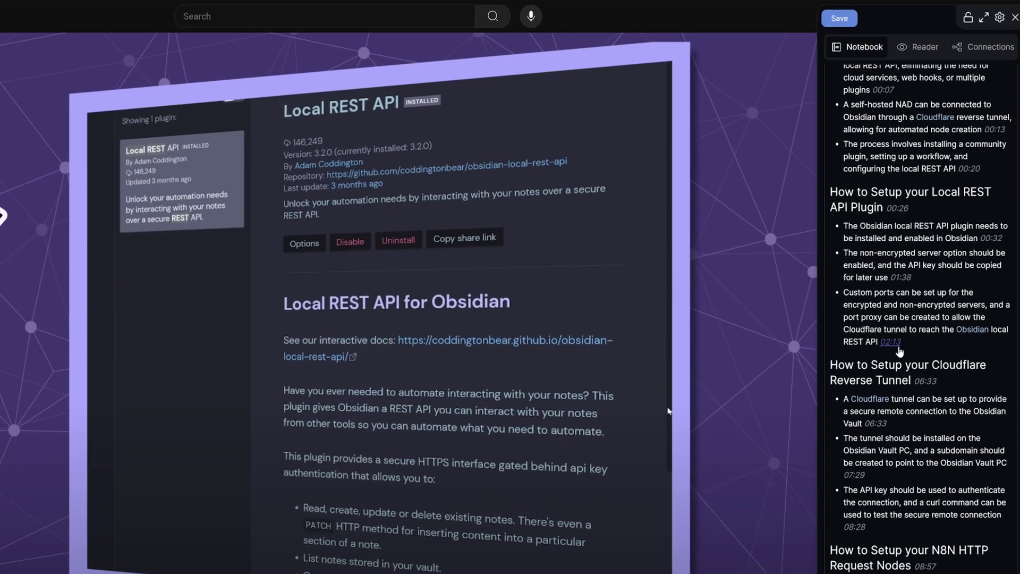
scroll(914, 324, "up", 8)
left_click(1012, 267)
left_click(990, 315)
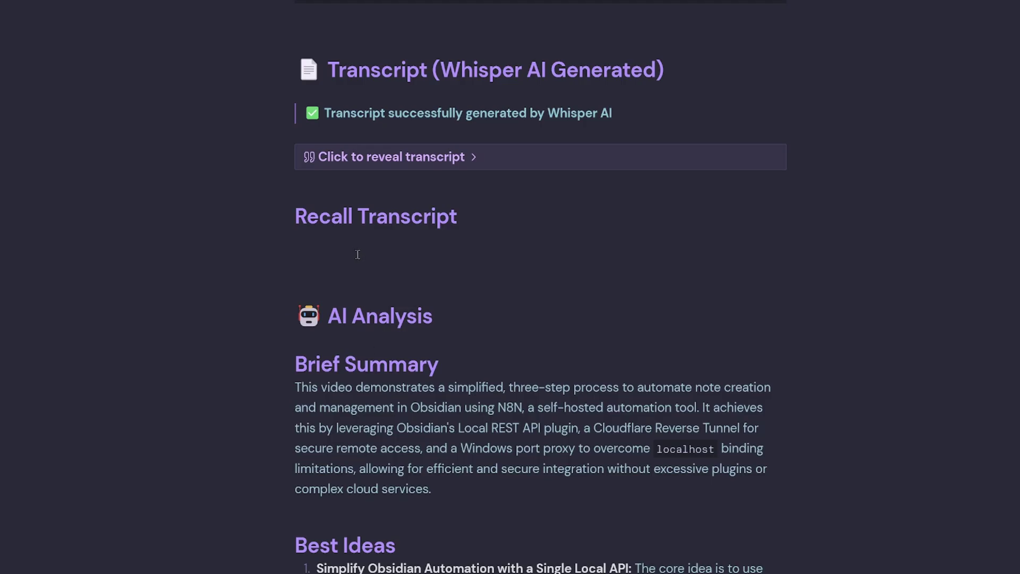
key("ctrl+v")
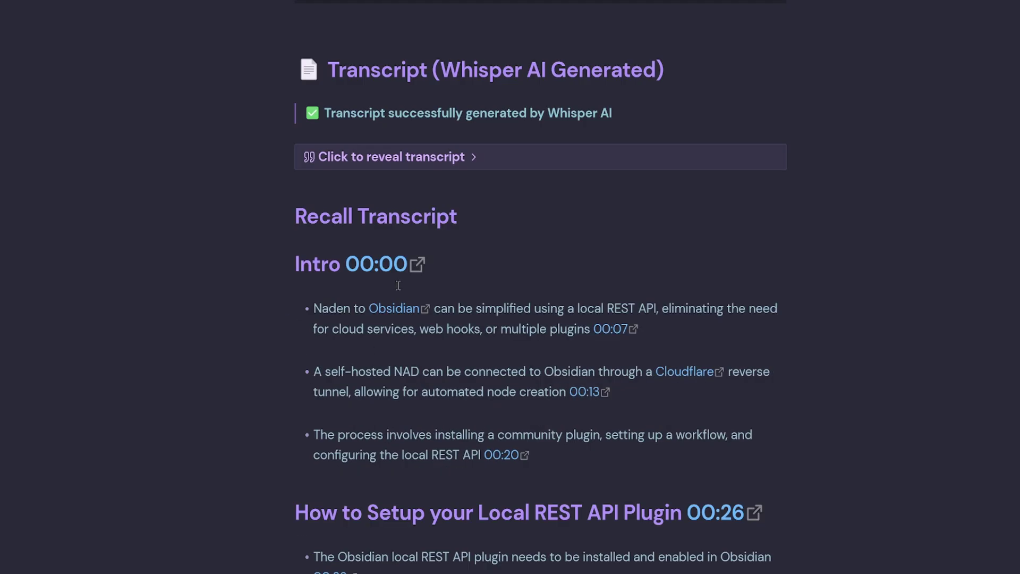
scroll(454, 368, "down", 8)
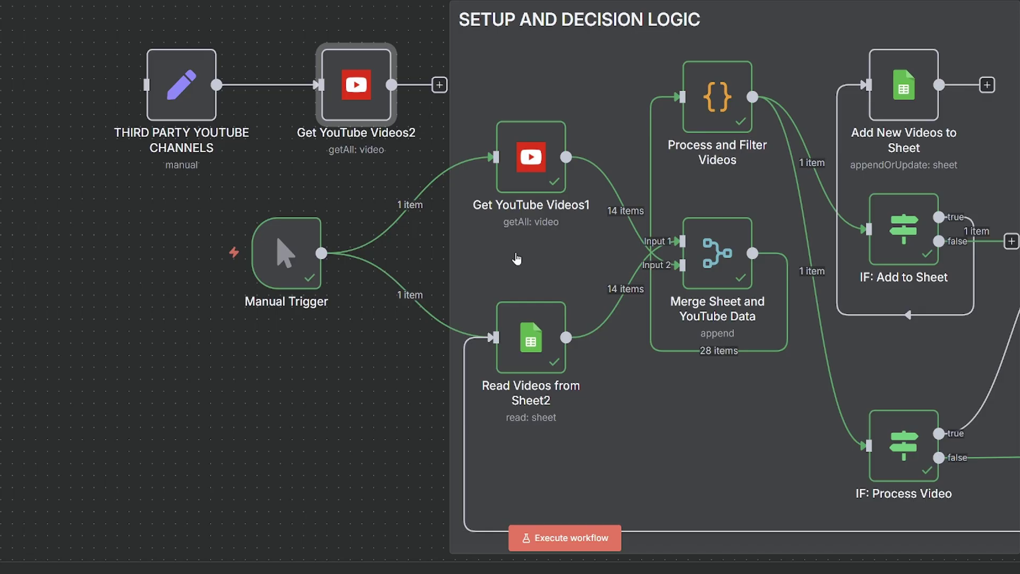
Inspect Get YouTube Videos1's channel ID and videoLimit of 5, then open Get YouTube Videos2's settings
double_click(531, 159)
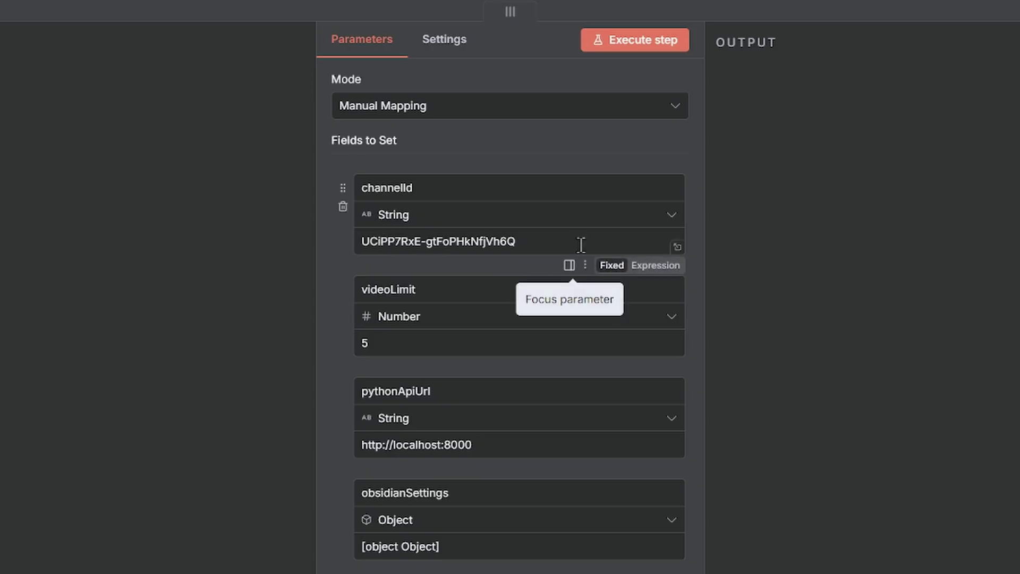
left_click_drag(581, 244, 266, 257)
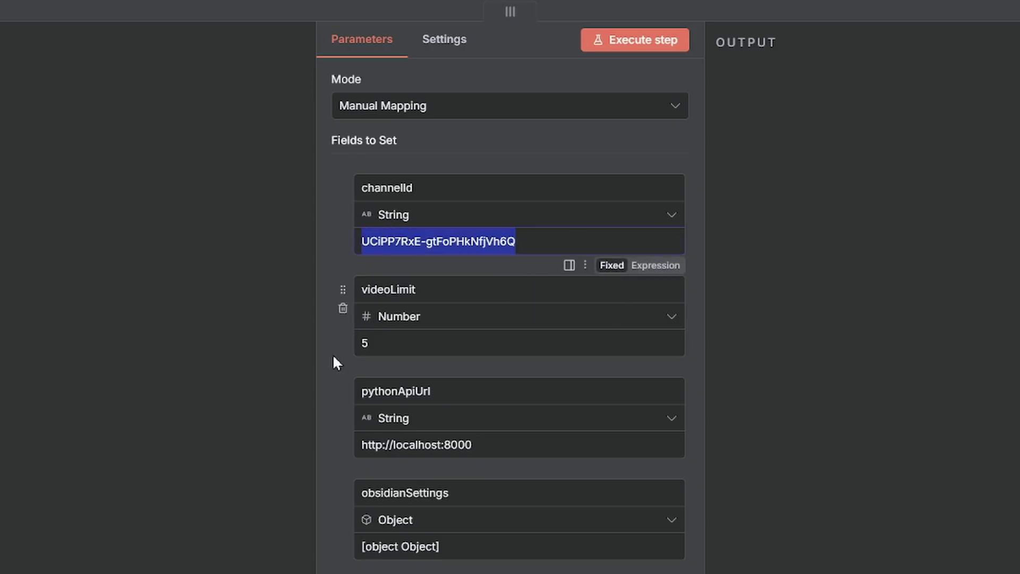
left_click(418, 349)
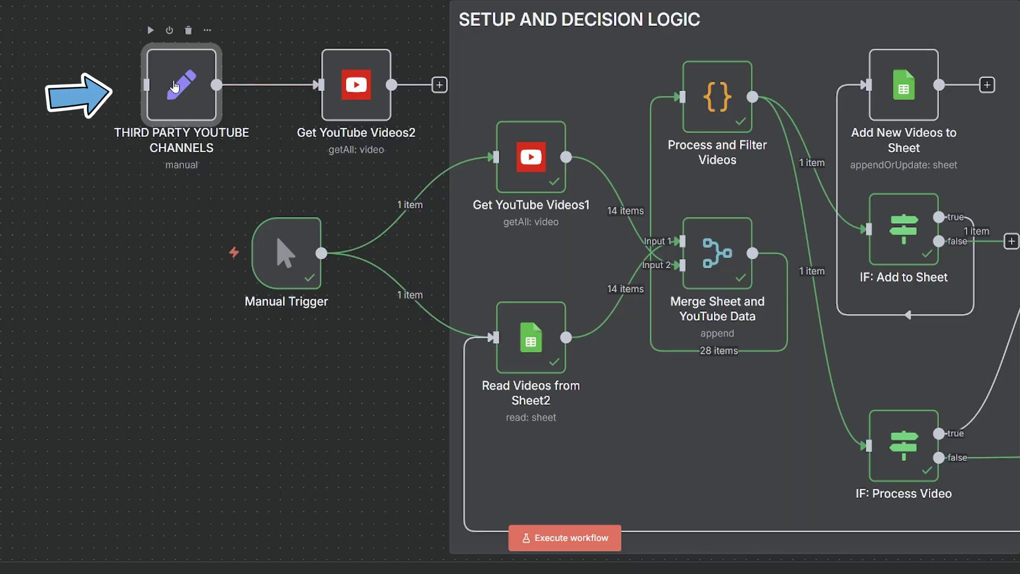
left_click(348, 85)
double_click(348, 85)
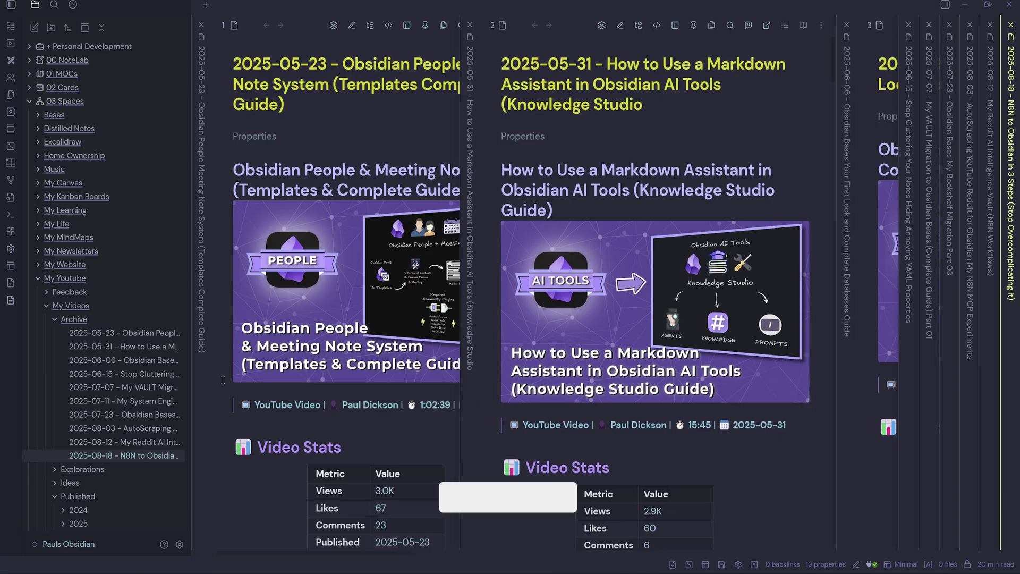
scroll(223, 380, "right", 5)
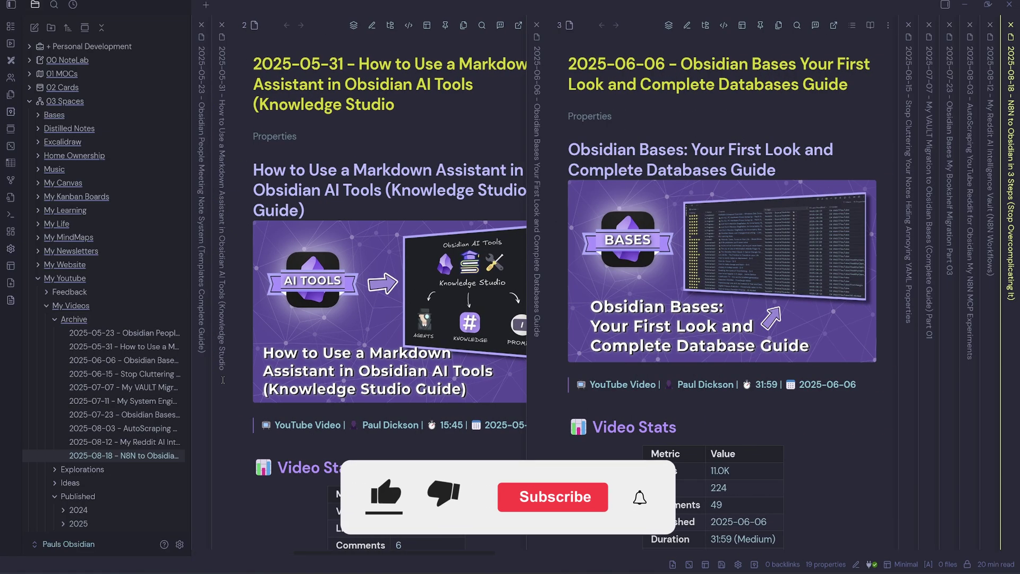
scroll(223, 380, "right", 10)
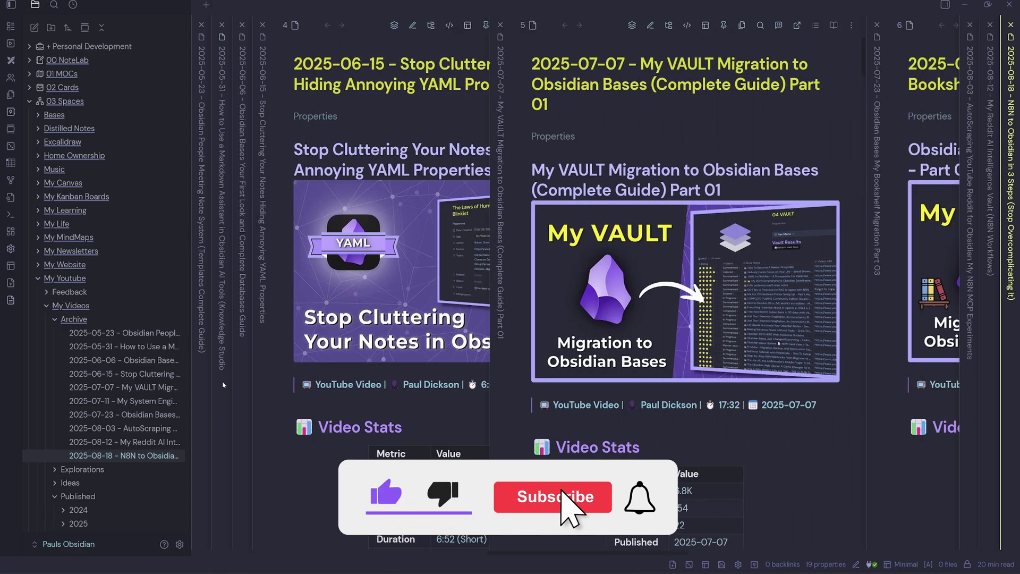
scroll(222, 385, "right", 10)
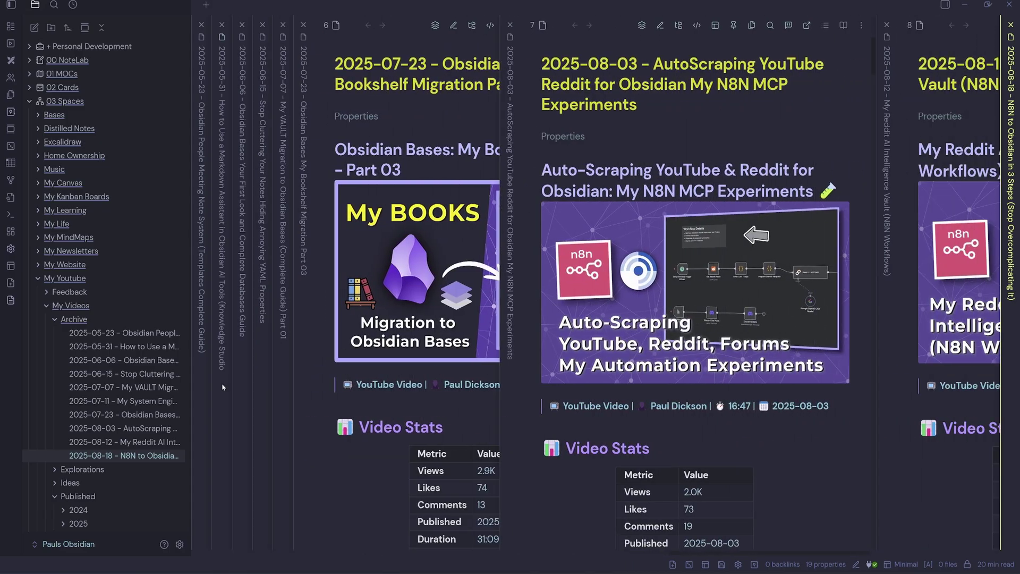
scroll(222, 389, "right", 5)
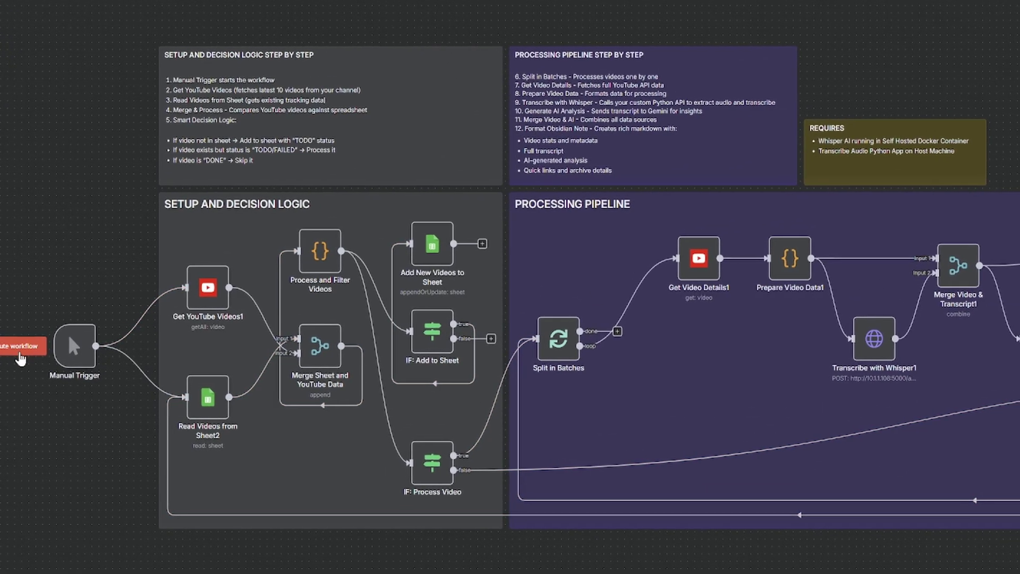
Execute the n8n workflow again, starting with Get YouTube Videos1 fetching the channel's videos
left_click(5, 351)
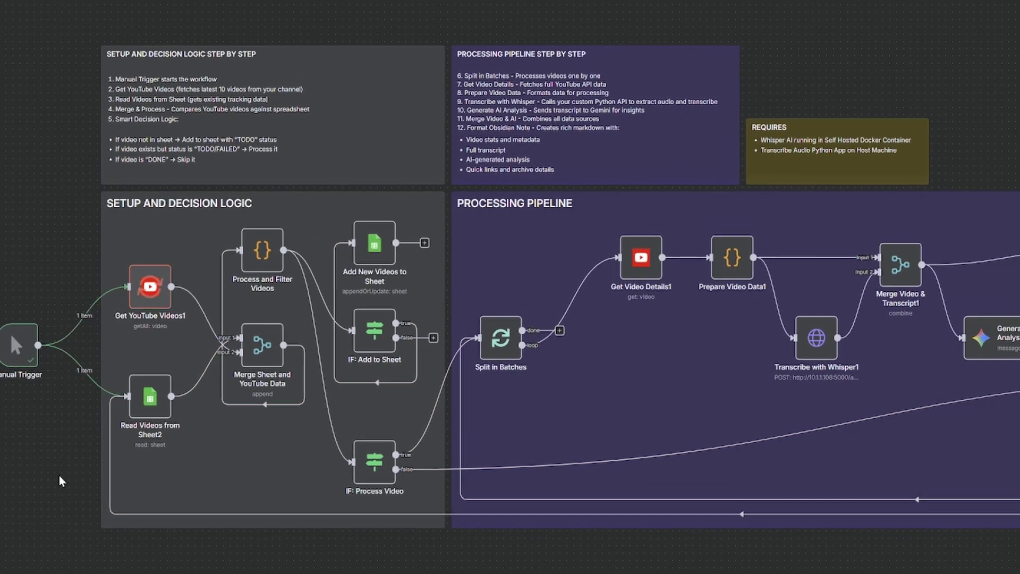